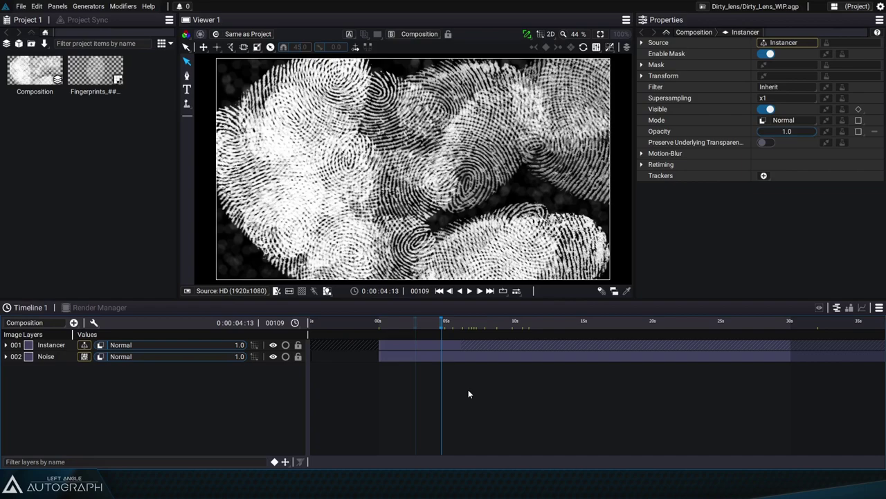
click(74, 323)
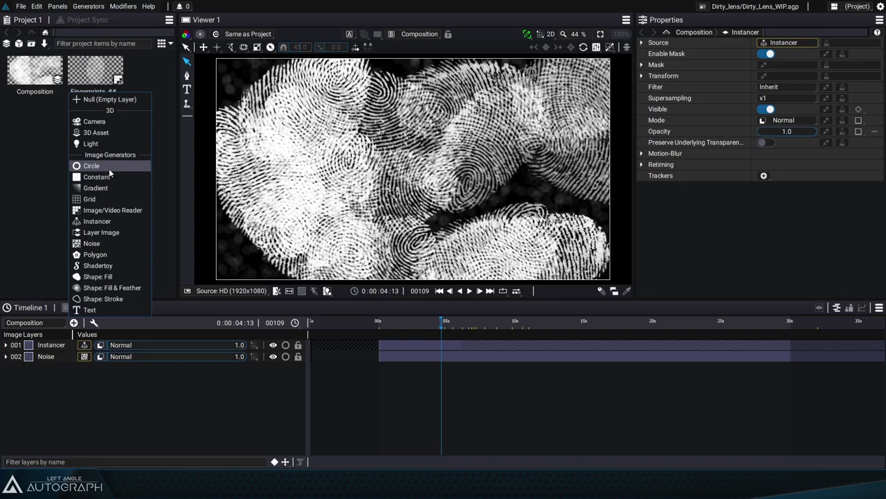
click(206, 444)
Step: Enlarge the timeline area and examine the viewer format presets and the image content beyond the composition frame
drag(186, 298, 204, 199)
click(201, 195)
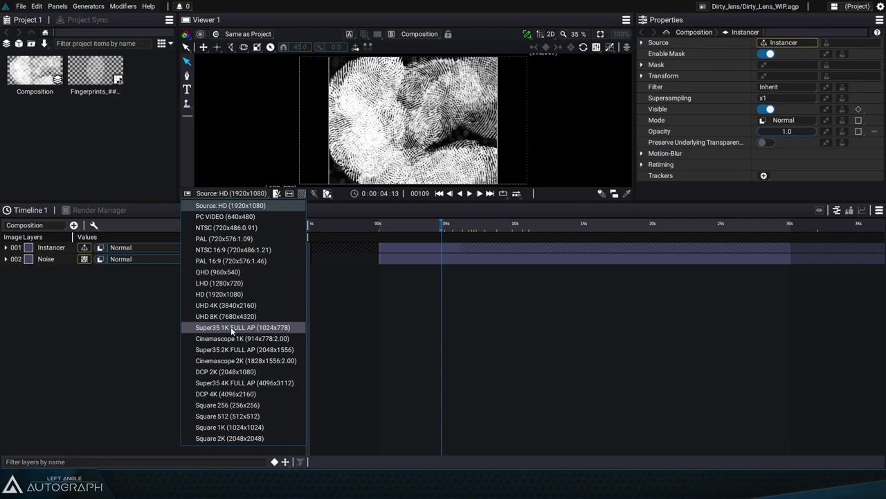
click(274, 206)
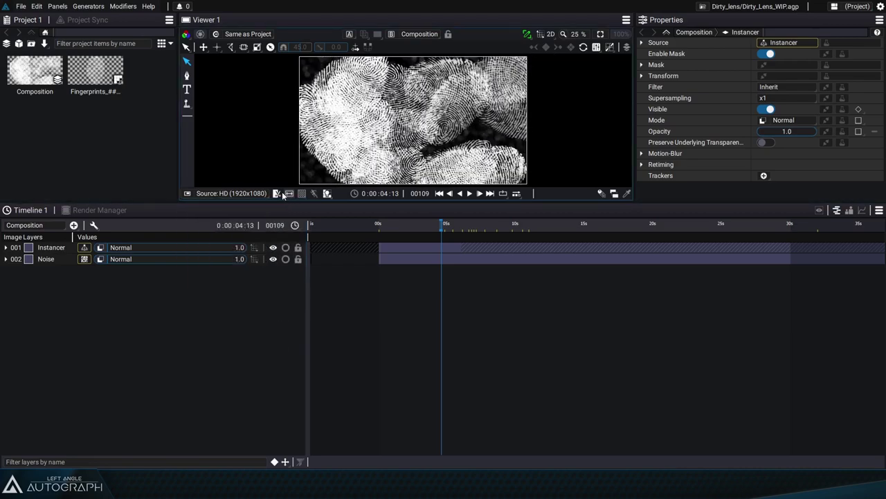
click(277, 193)
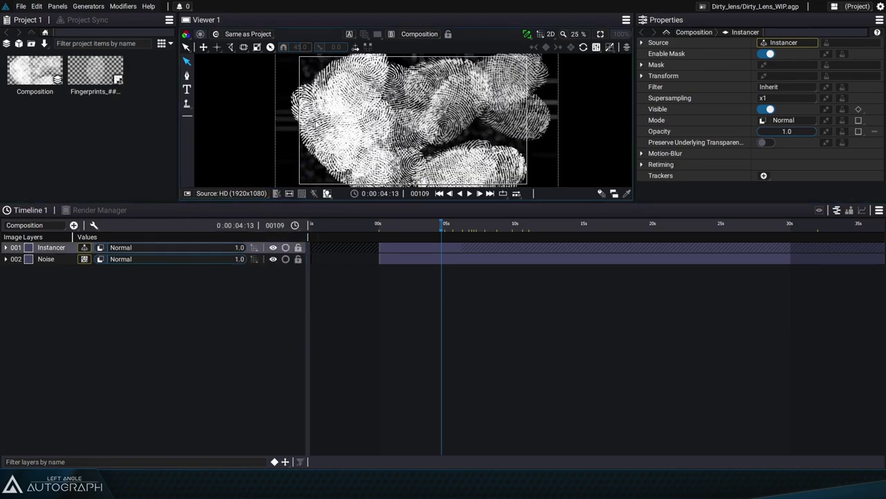
click(208, 194)
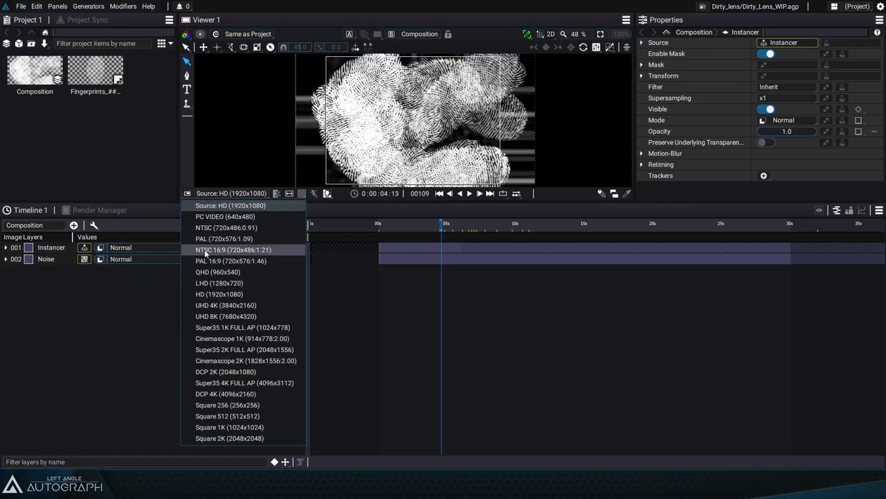
click(225, 207)
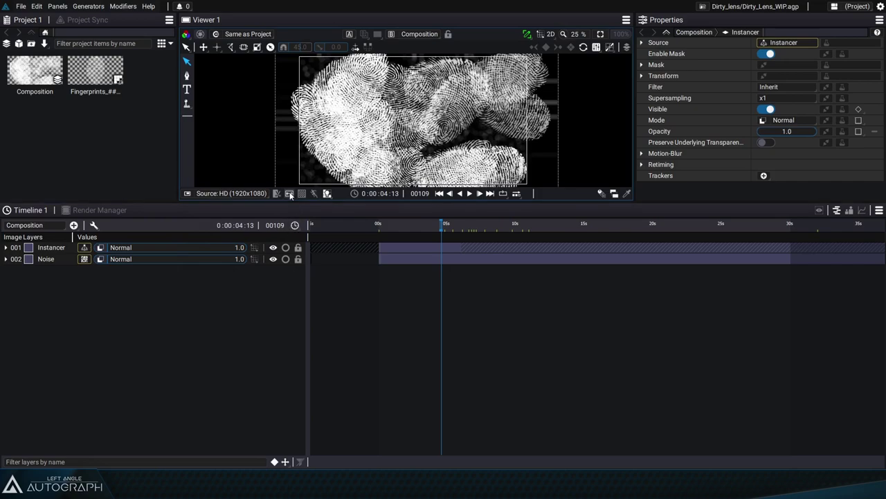
Step: Expand the Instancer layer's source parameters and set Dimension 1 Size to 12
click(6, 247)
click(9, 258)
click(13, 270)
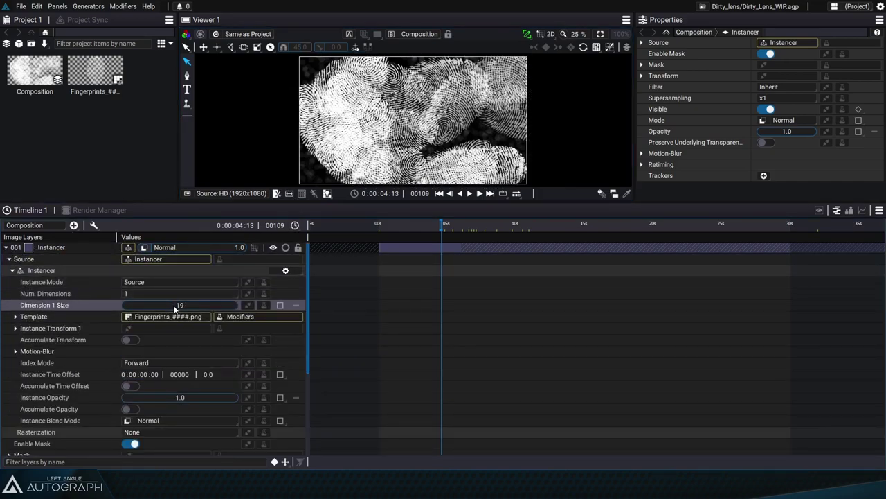
drag(177, 306, 153, 306)
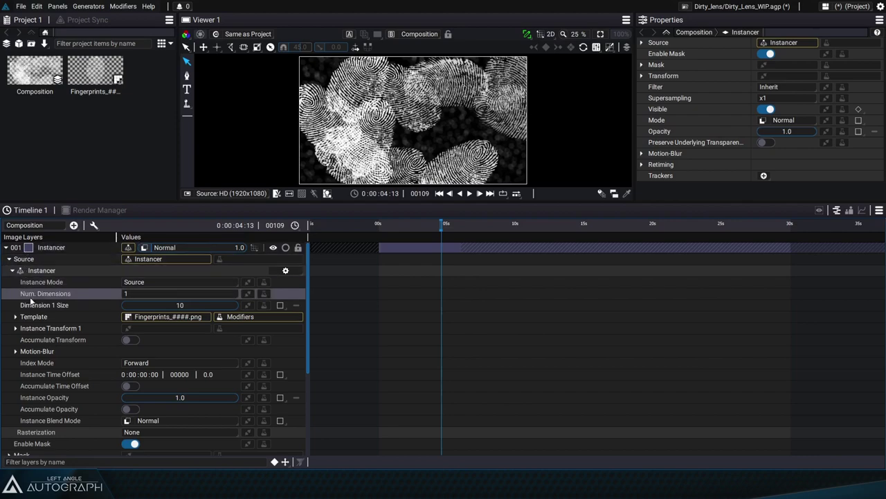
drag(181, 311, 180, 311)
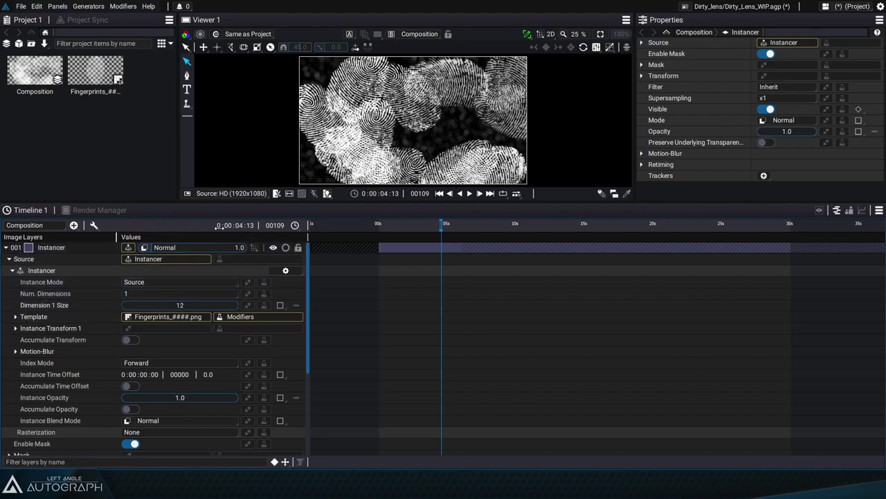
drag(223, 201, 235, 301)
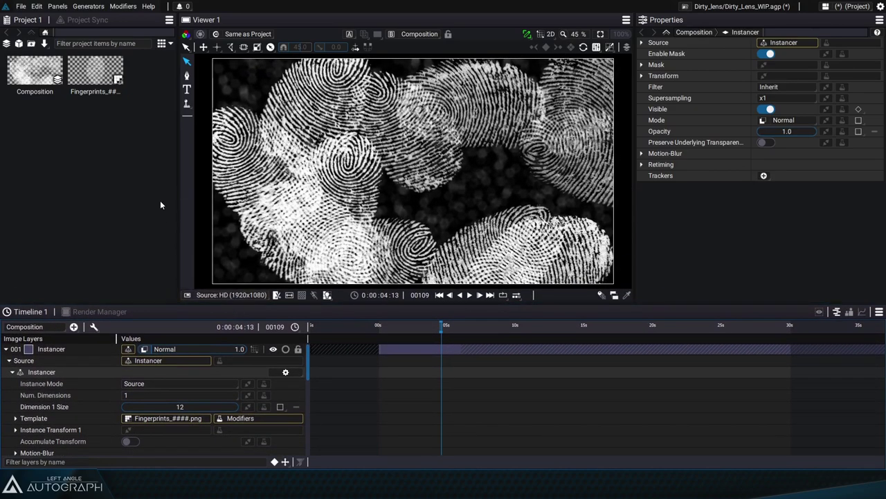
Step: Add a custom properties tab to the Composition and name it Control panel
click(39, 97)
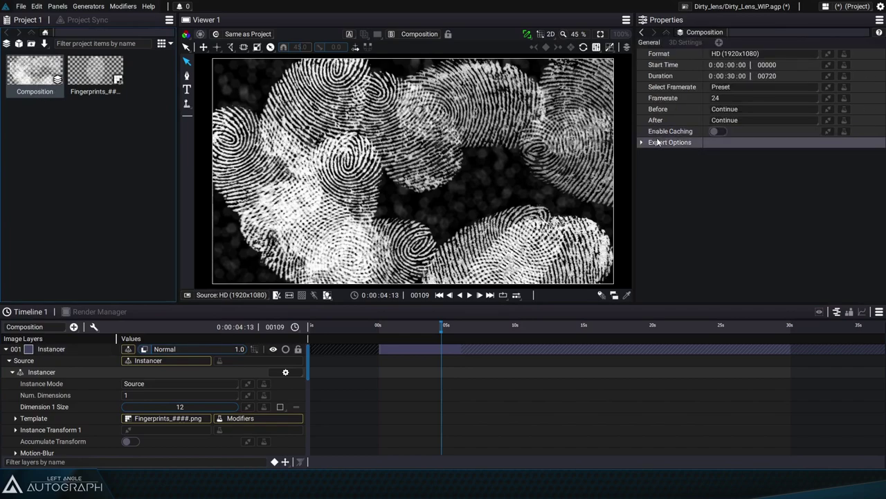
click(719, 43)
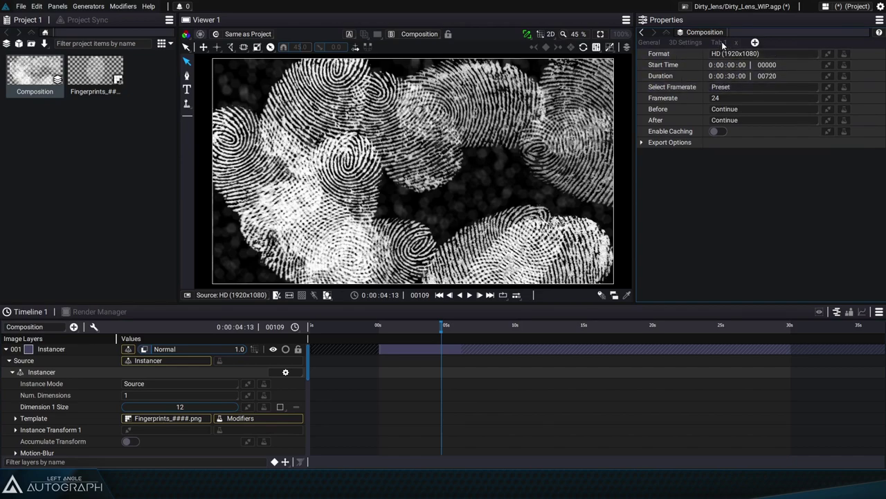
click(723, 43)
double_click(721, 43)
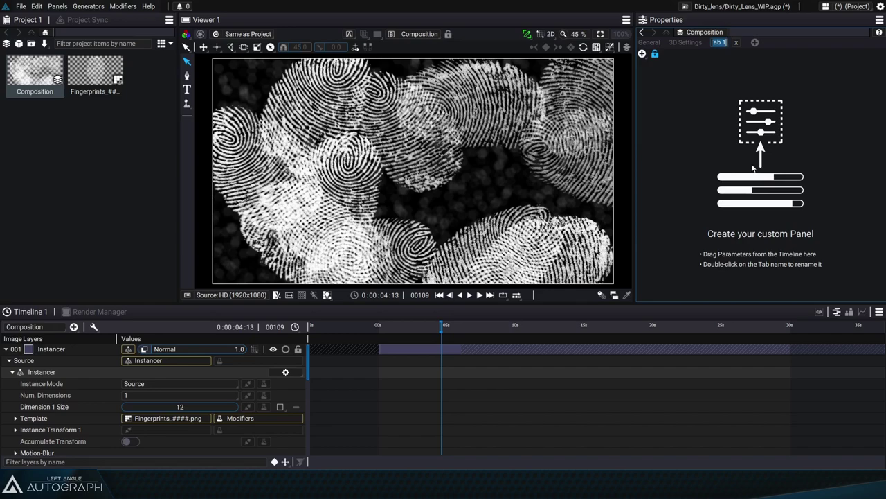
text(Control panel)
key(Return)
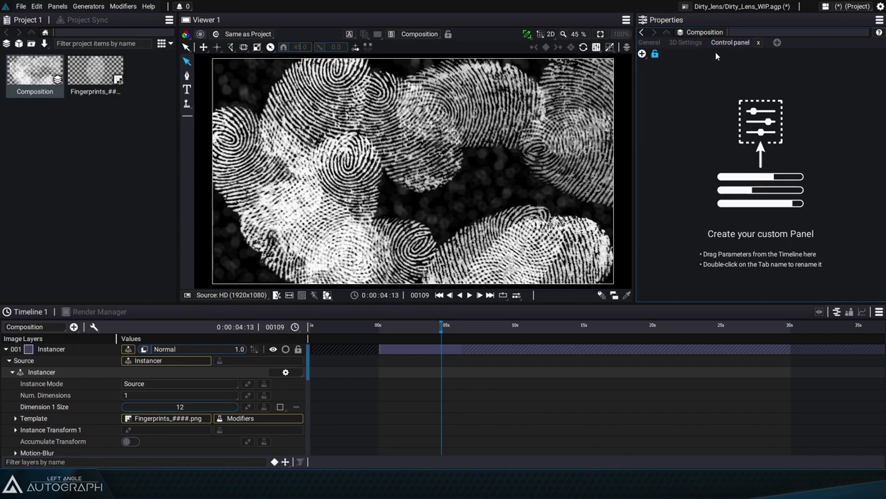
Step: Switch the custom panel's lock on and back off
click(655, 55)
click(655, 54)
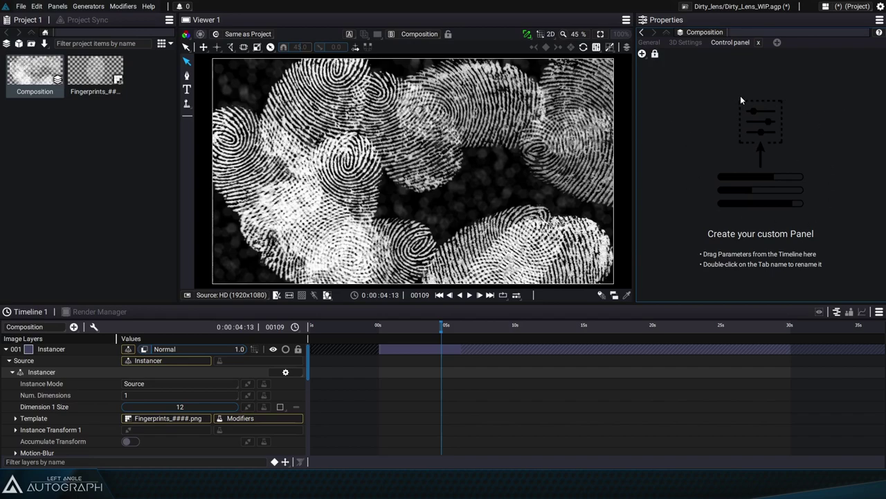
click(655, 54)
Step: Add a Group parameter to the control panel and rename it Fingerprint
click(643, 54)
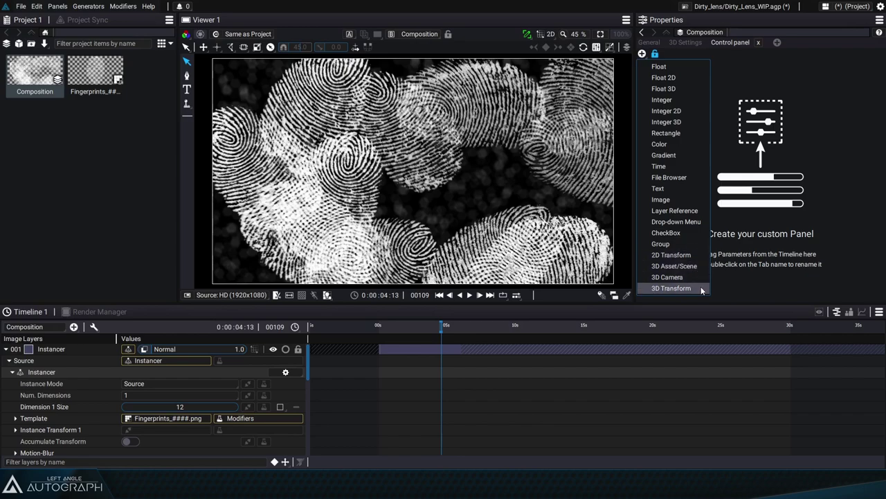
click(682, 244)
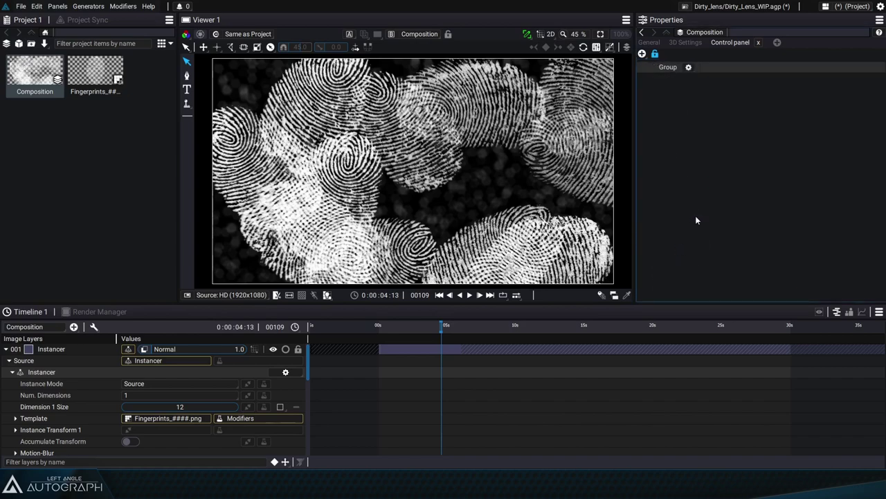
click(668, 70)
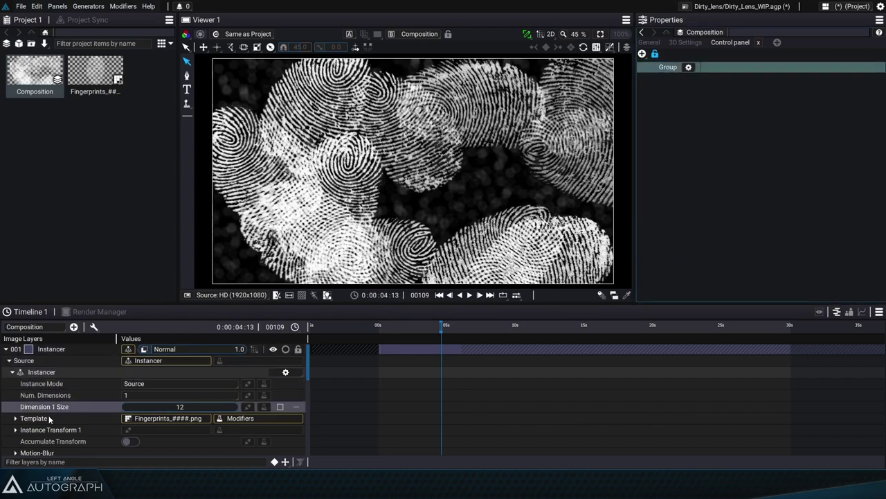
double_click(670, 67)
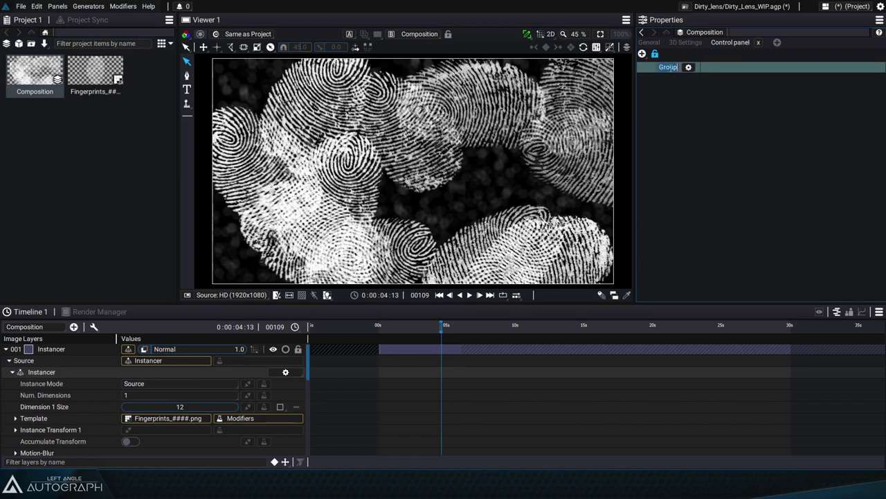
text(Fingerprint)
key(Return)
Step: Add an Integer parameter to the control panel and link the Instancer's Dimension 1 Size to it
click(642, 53)
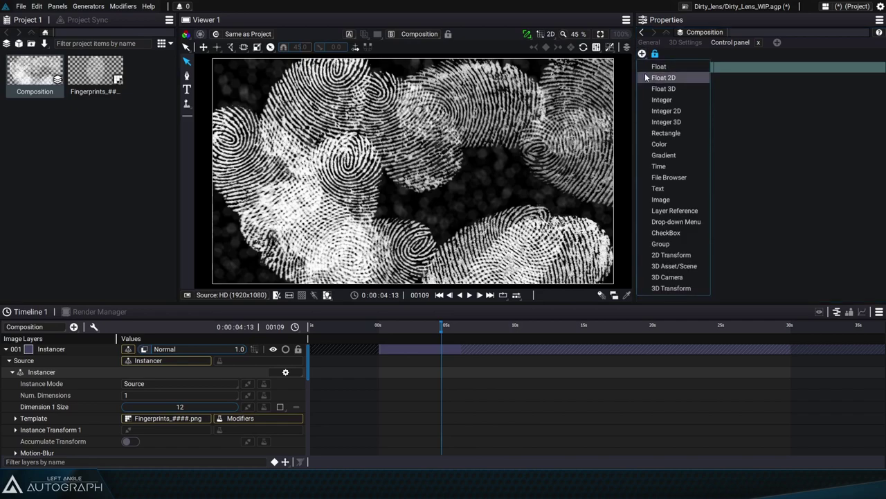
click(681, 100)
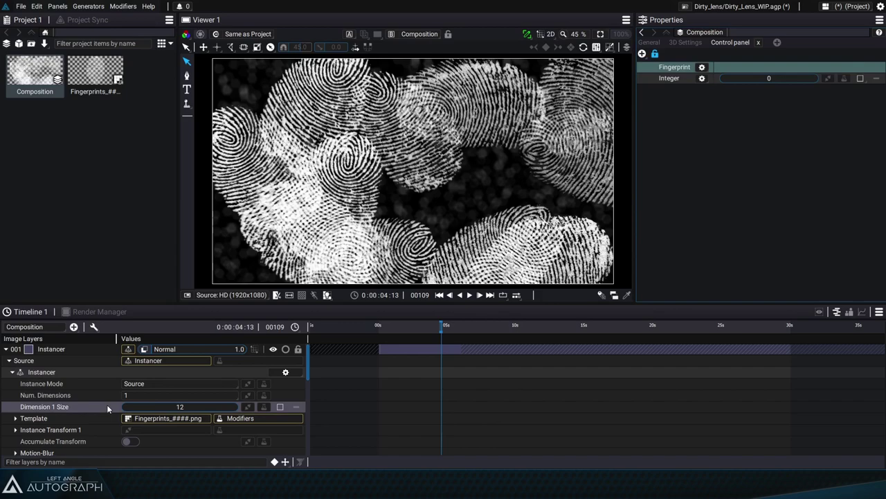
click(249, 406)
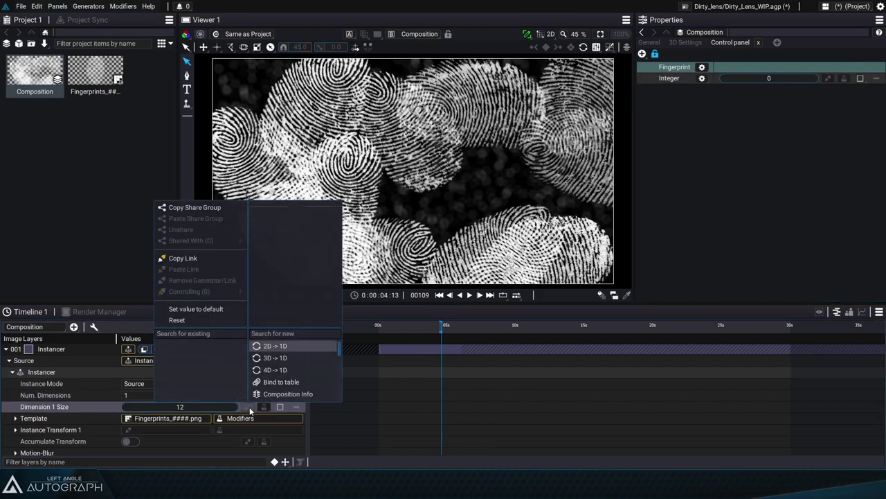
click(837, 80)
click(830, 79)
click(724, 143)
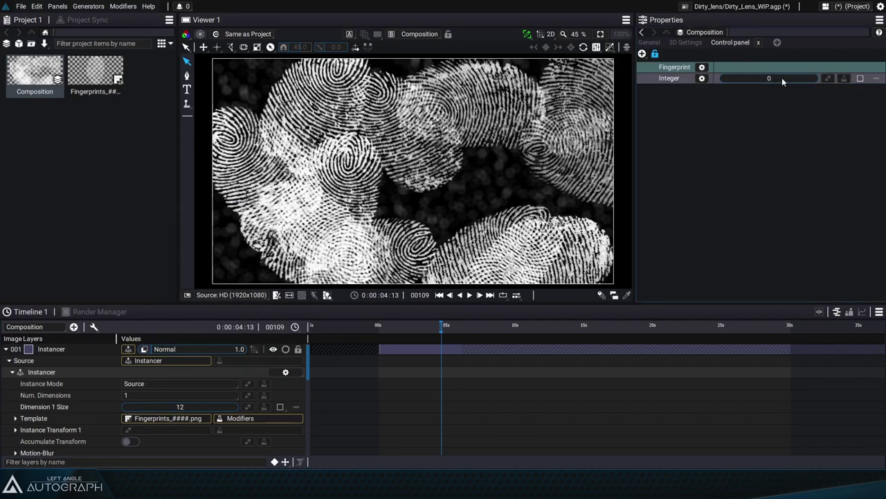
click(248, 407)
click(222, 269)
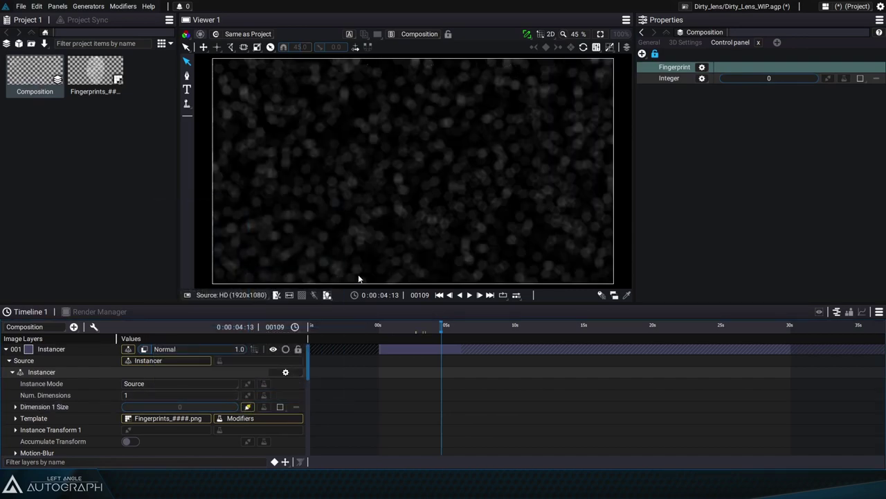
Step: Vary the linked Integer parameter in the control panel, ending at 15
drag(769, 79, 808, 78)
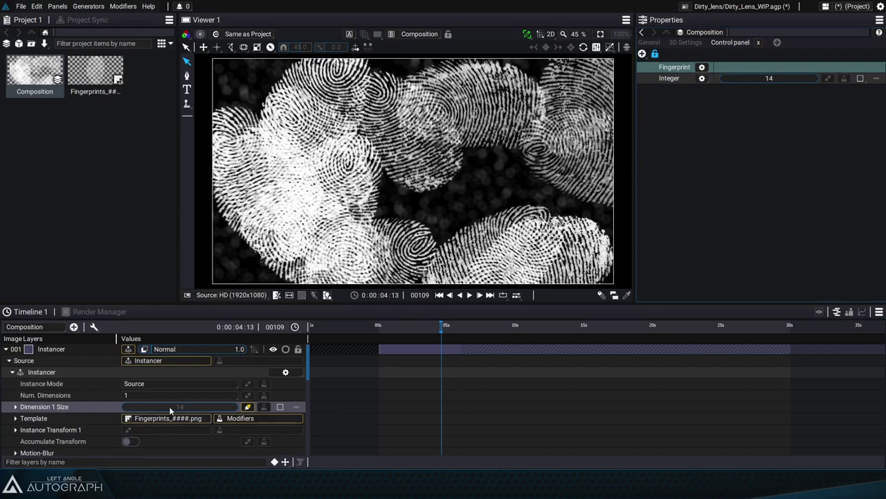
drag(769, 78, 730, 85)
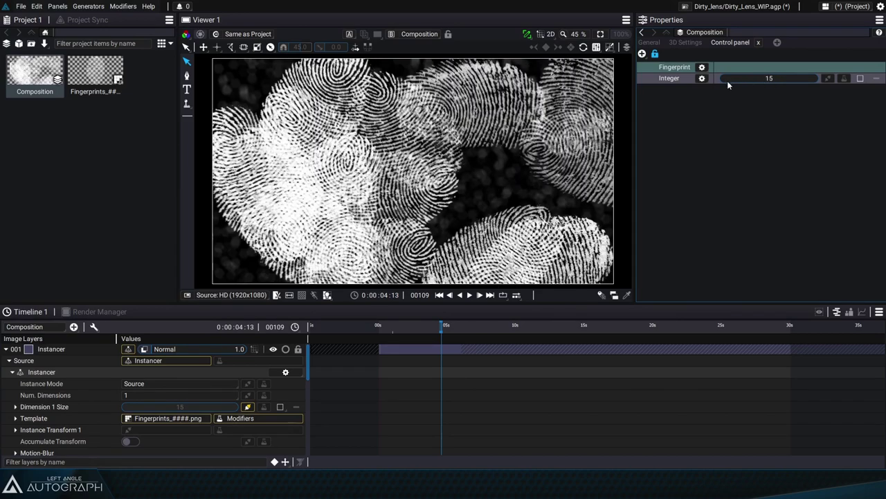
drag(663, 82, 675, 69)
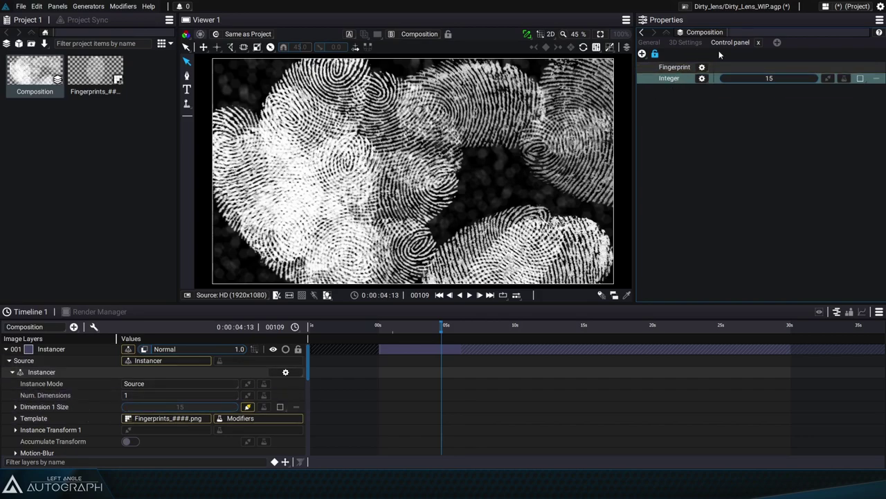
Step: Disconnect Dimension 1 Size from the Integer parameter and delete that parameter from the control panel
click(642, 53)
right_click(151, 406)
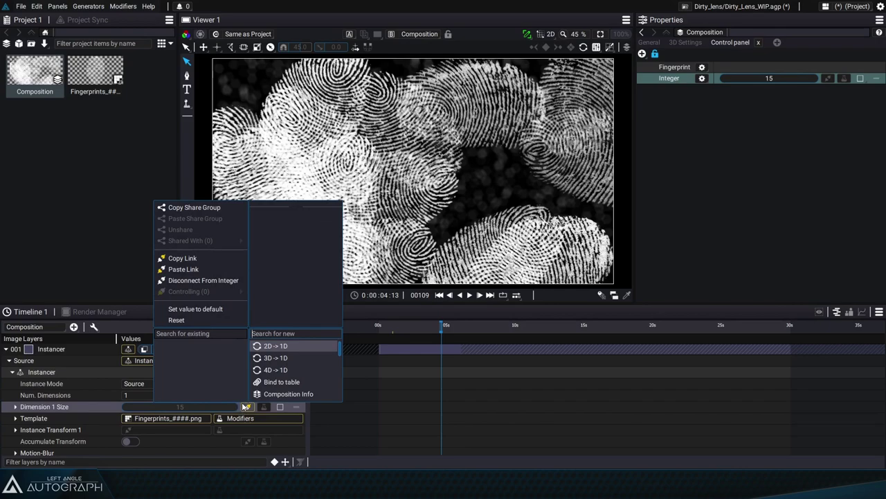
click(194, 281)
mouse_move(770, 78)
mouse_down()
mouse_move(791, 78)
mouse_move(772, 78)
mouse_up()
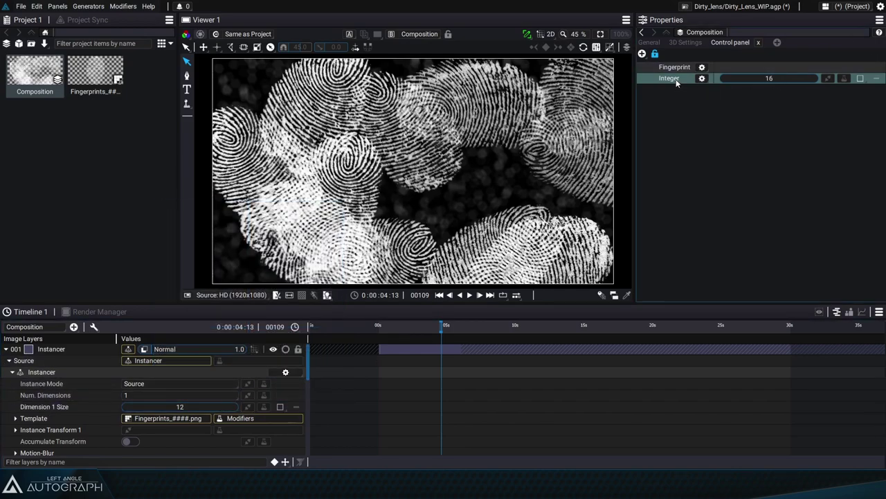
key(Delete)
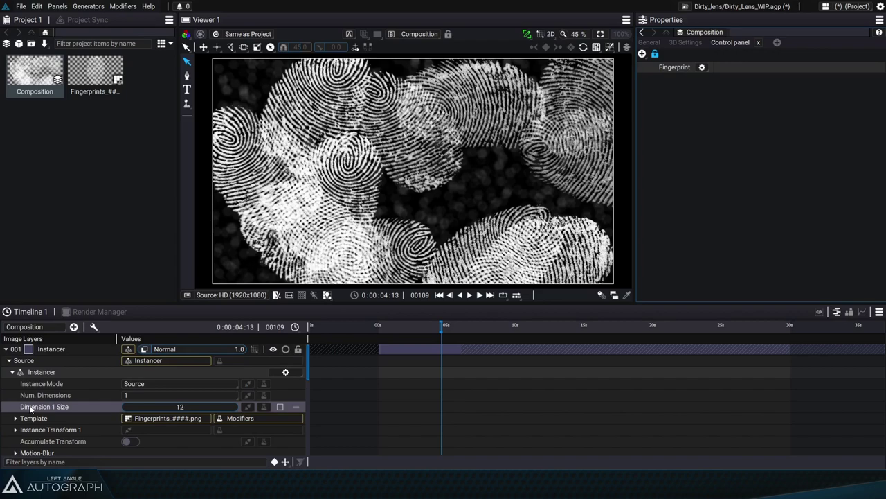
Step: Add the Instancer's Dimension 1 Size to the Fingerprint group as a linked control and set it to 13
drag(30, 408, 672, 77)
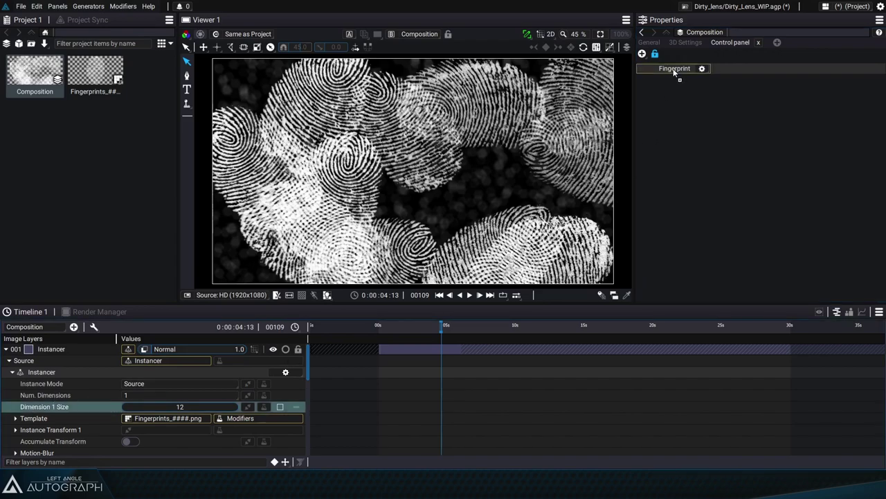
drag(674, 71, 676, 73)
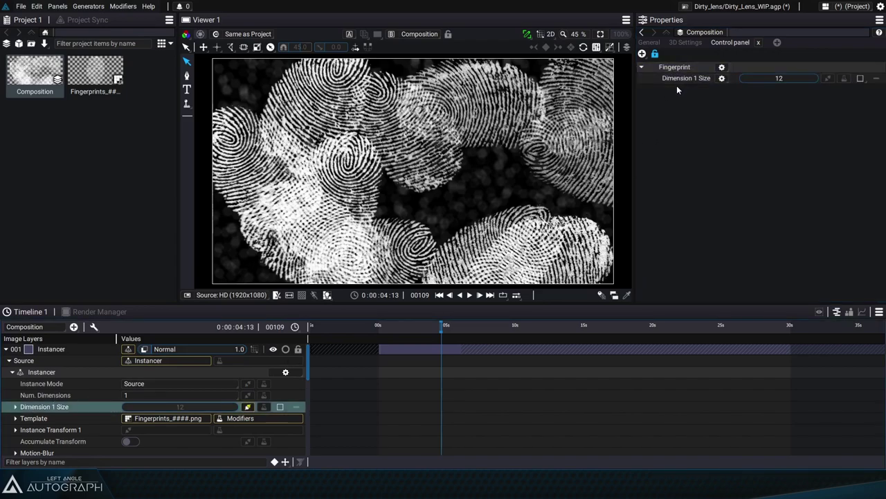
mouse_move(793, 79)
mouse_down()
mouse_move(755, 79)
mouse_move(787, 79)
mouse_up()
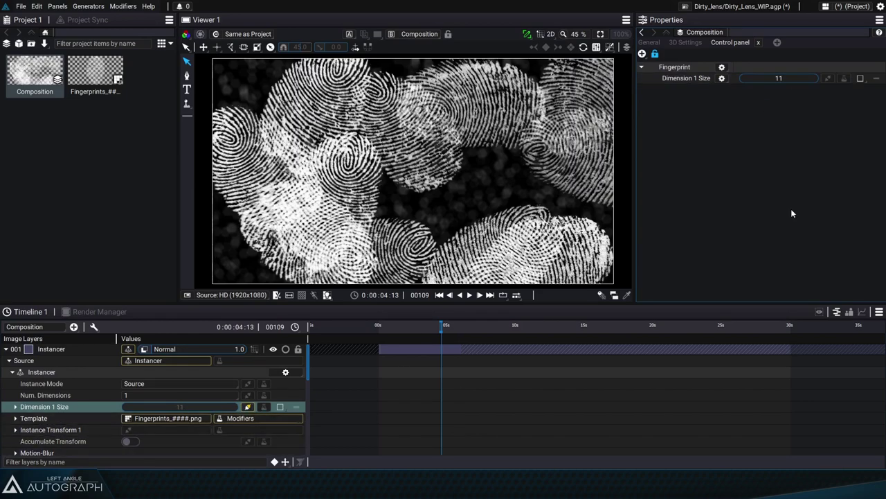
mouse_move(770, 80)
mouse_down()
mouse_move(778, 79)
mouse_move(766, 79)
mouse_up()
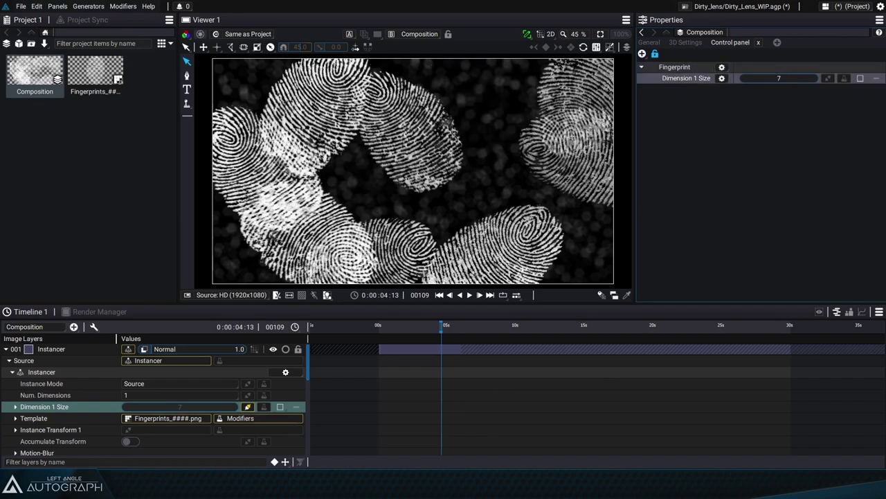
drag(776, 79, 779, 83)
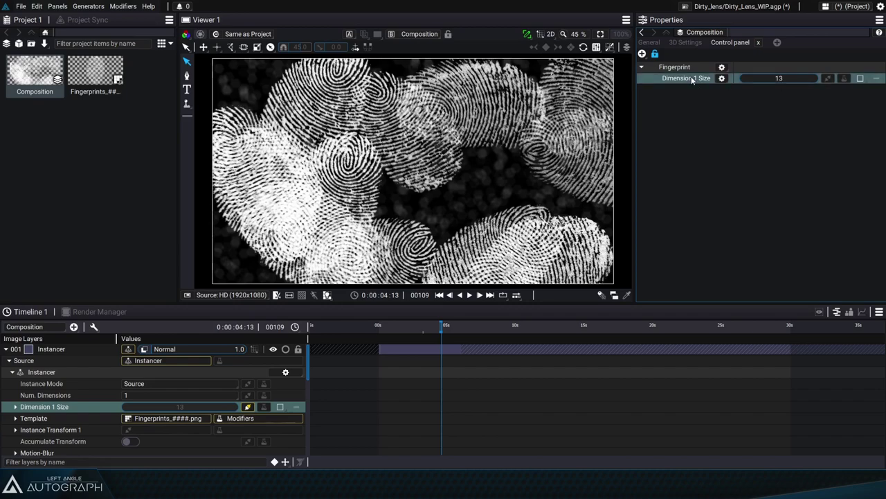
Step: Rename the Dimension 1 Size control in the Fingerprint group to Count and set it to 11
text(C)
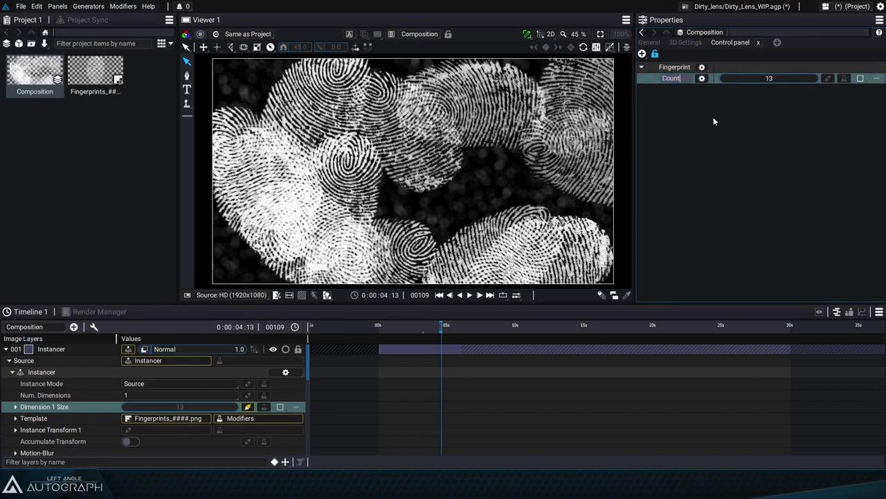
text(ount)
key(Return)
drag(770, 80, 770, 84)
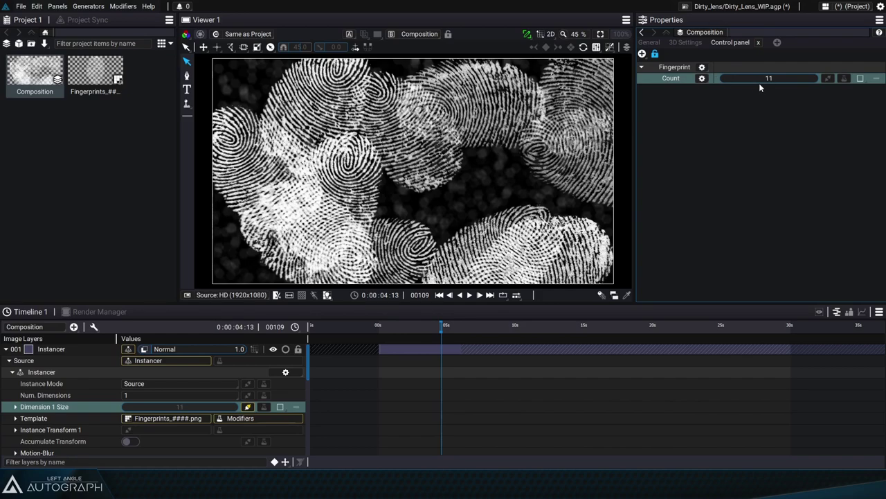
Step: Enlarge the timeline area and expand the x and y Random generators of Instance Transform 1's Position
drag(137, 304, 138, 209)
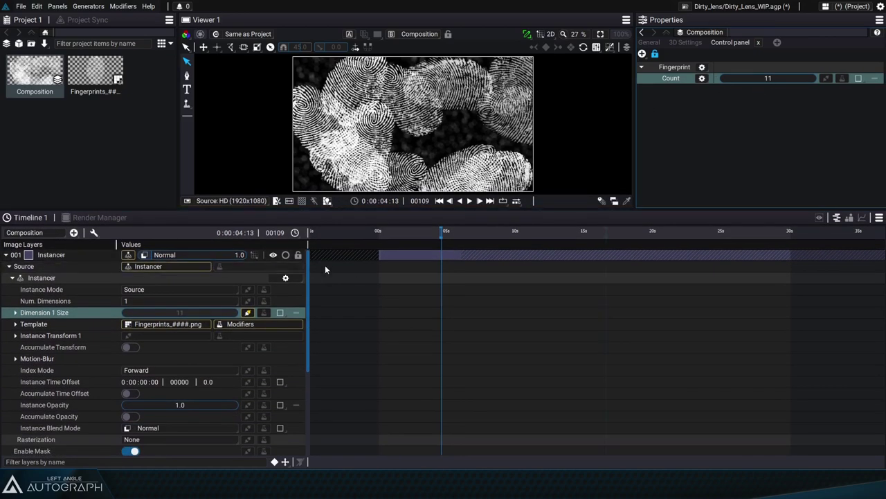
scroll(307, 277, down, 1)
drag(307, 277, 306, 291)
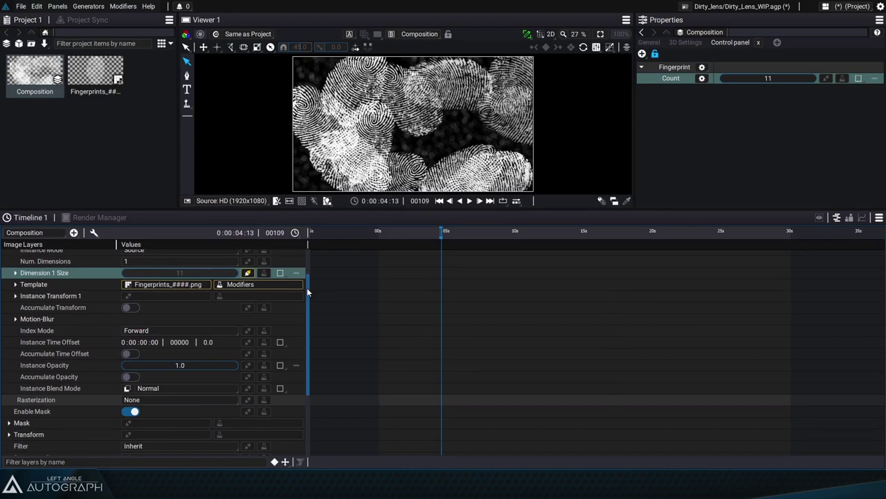
click(16, 296)
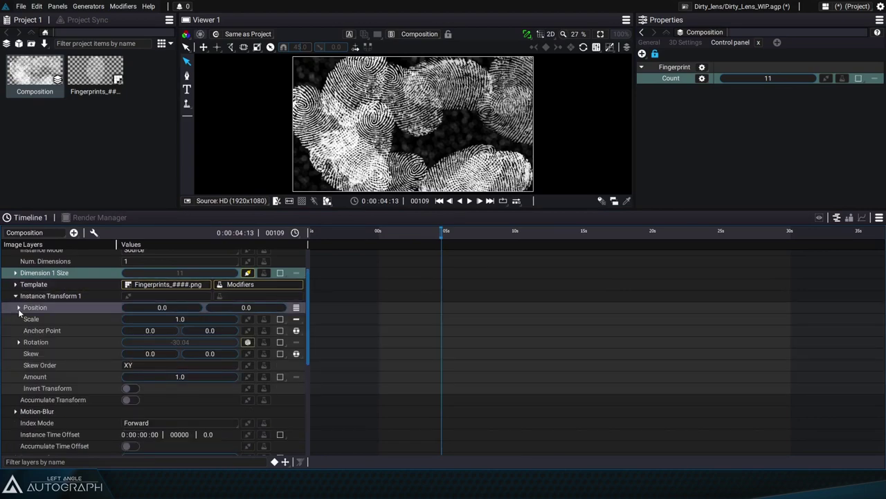
click(19, 311)
click(18, 308)
click(23, 320)
click(21, 342)
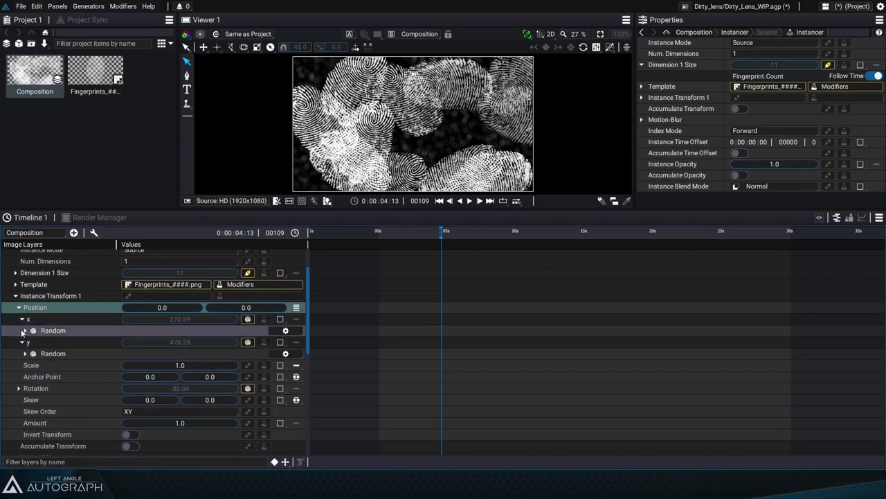
click(25, 330)
click(26, 411)
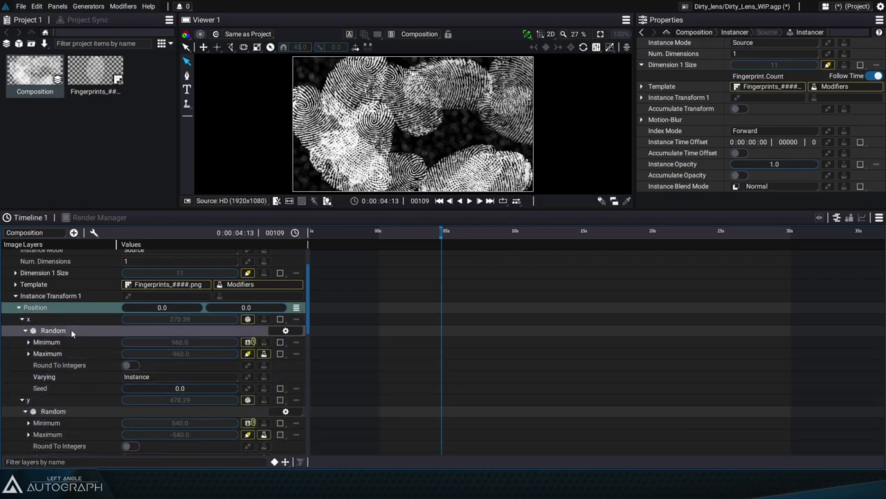
scroll(101, 352, down, 2)
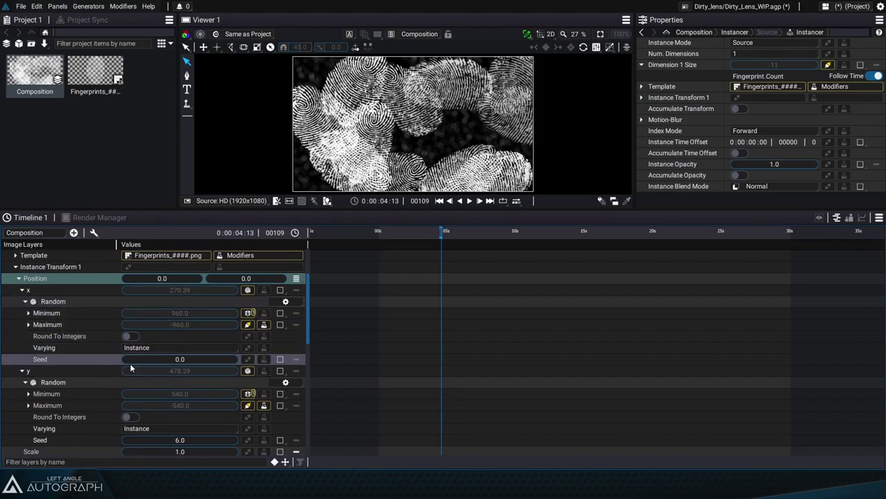
Step: Add the Seed parameters of the Position x and y Random generators to the Fingerprint group as linked controls
click(35, 72)
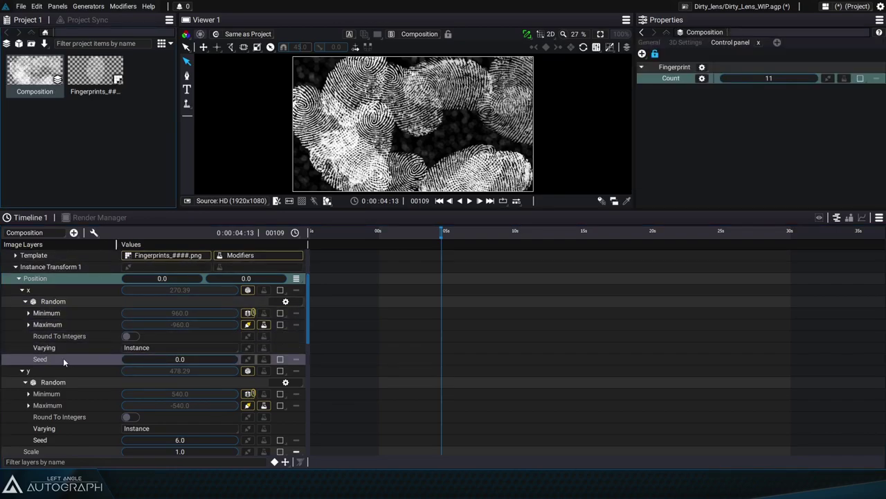
drag(182, 358, 205, 371)
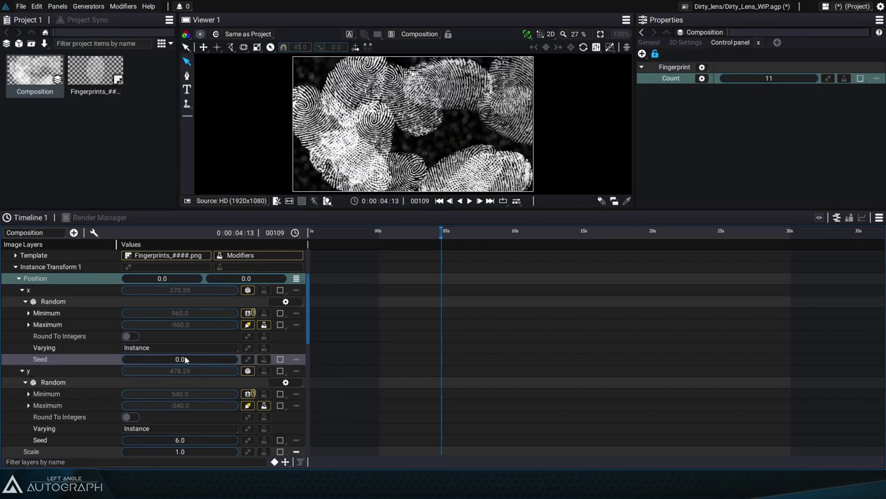
drag(176, 361, 196, 363)
drag(42, 360, 680, 71)
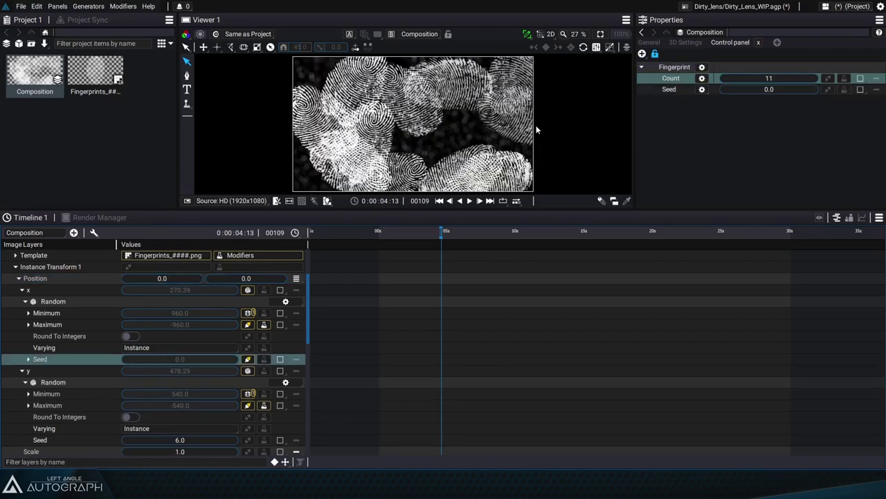
drag(48, 438, 671, 73)
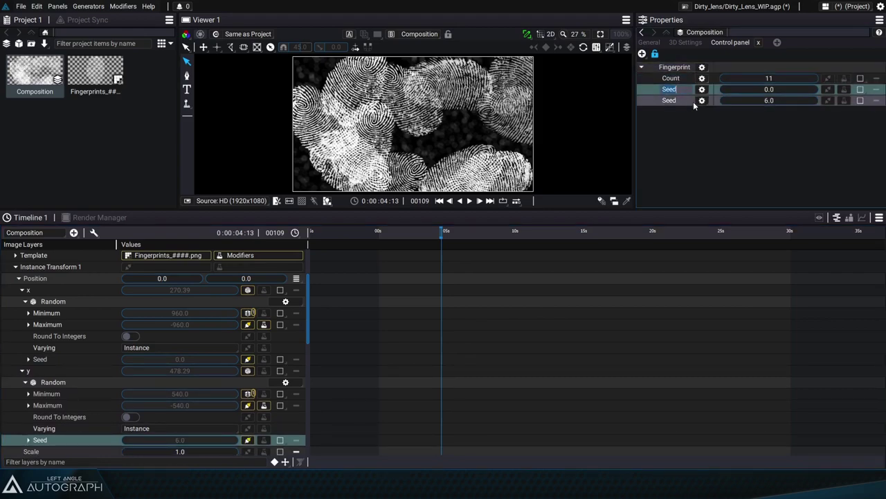
Step: Rename the two seed controls to H Seed and V Seed, setting H Seed to 6 and V Seed to 4
key(Home)
text(H)
double_click(666, 101)
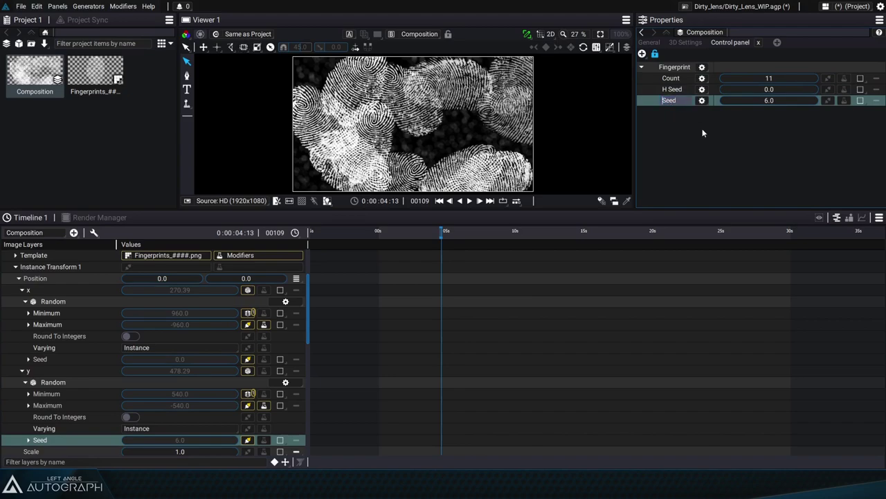
key(Home)
text(V)
key(Return)
mouse_move(767, 101)
mouse_down()
mouse_move(790, 101)
mouse_move(765, 101)
mouse_move(775, 90)
mouse_move(776, 101)
mouse_move(765, 101)
mouse_up()
drag(770, 90, 787, 90)
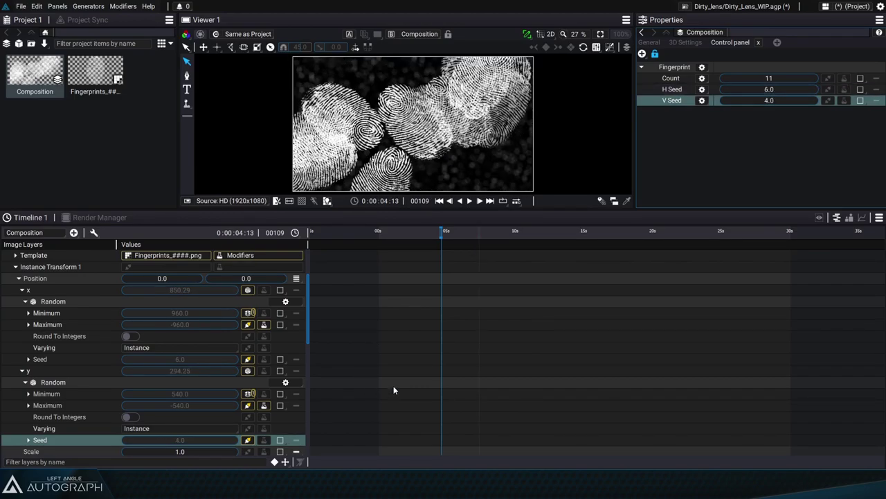
Step: Add the Minimum and Maximum of the Rotation's Random generator to the Fingerprint group as linked controls
click(19, 277)
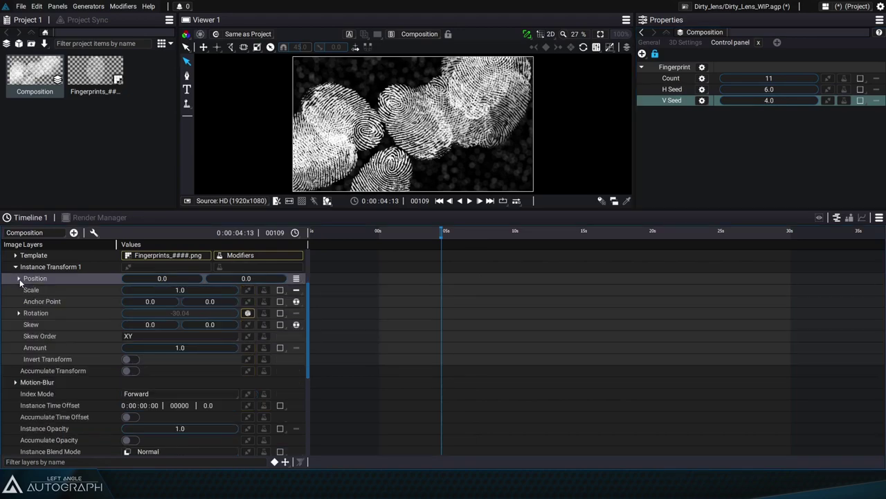
click(19, 312)
click(22, 325)
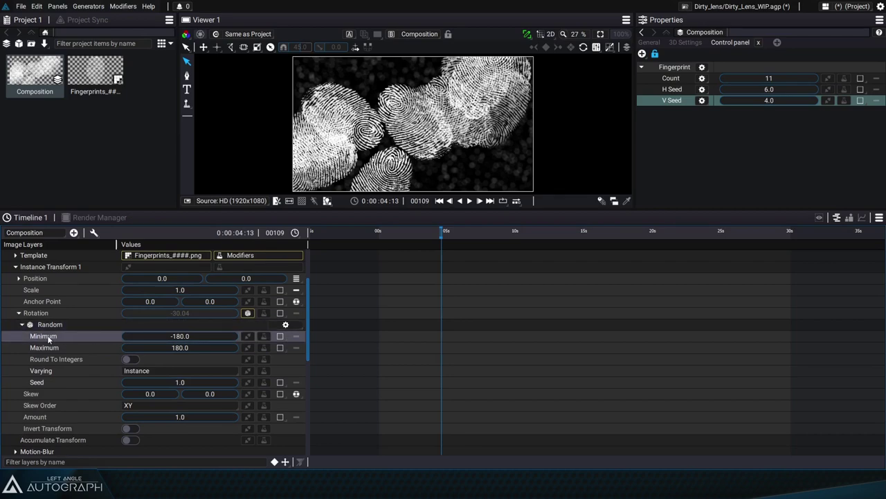
click(70, 336)
drag(765, 95, 676, 72)
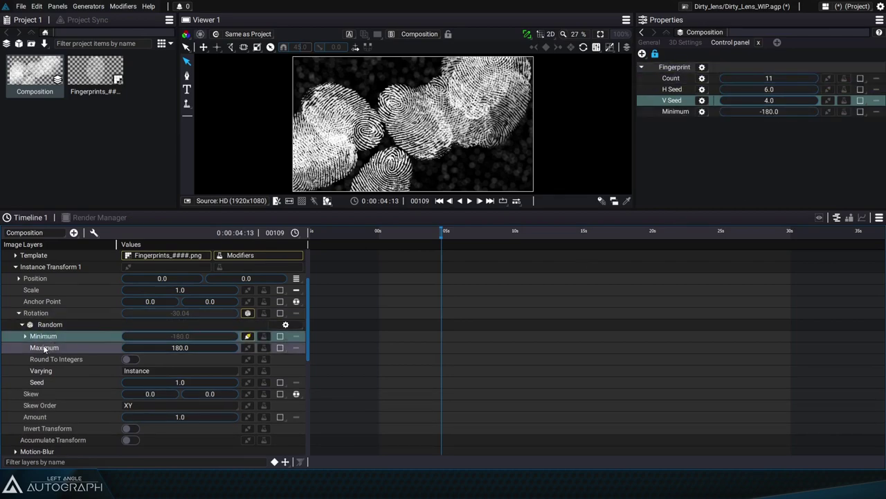
drag(44, 348, 697, 82)
click(702, 68)
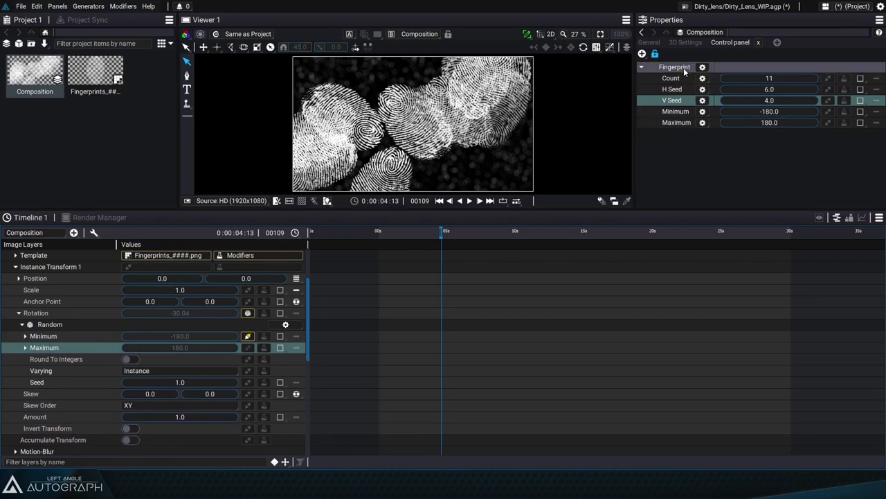
Step: Rename the two rotation controls to Minimum Rot and Maximum Rot
click(683, 112)
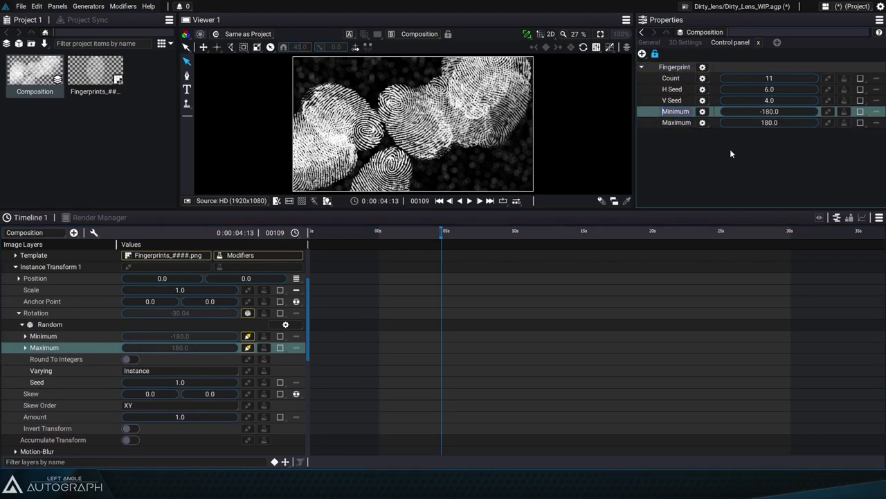
text(Rot)
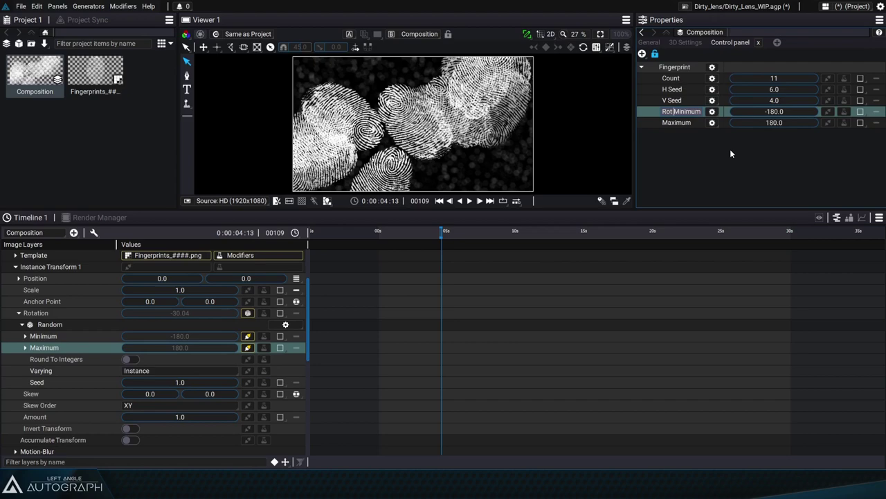
key(BackSpace)
key(BackSpace)
key(BackSpace)
key(BackSpace)
key(End)
text(Rot)
key(Return)
double_click(699, 122)
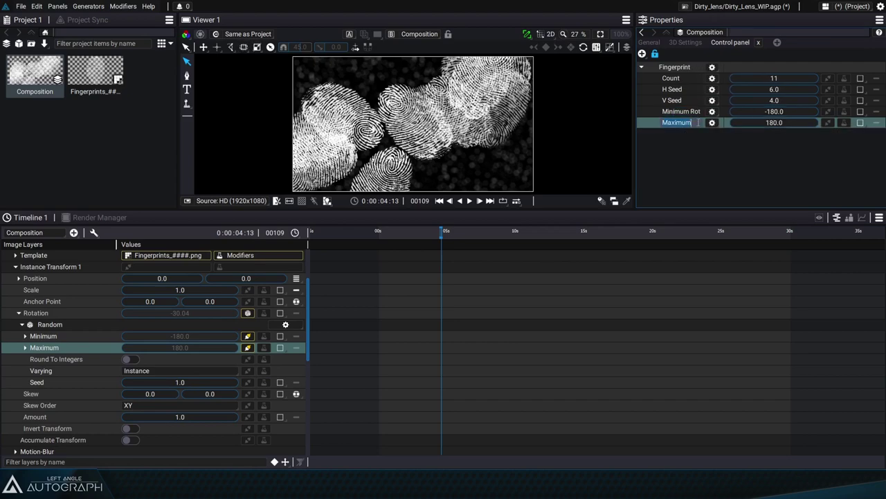
text(Rot)
key(Return)
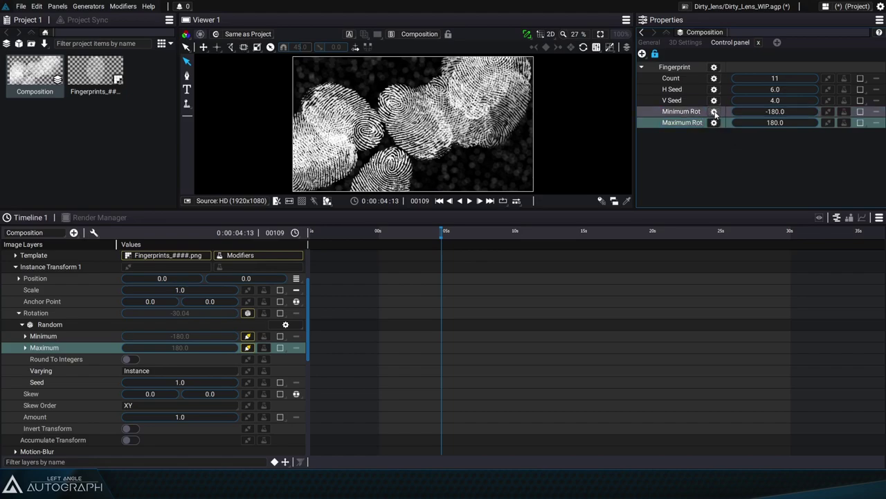
Step: Try a Minimum Rot value of -1010 and undo the change
mouse_move(781, 112)
mouse_down()
mouse_move(596, 111)
mouse_move(774, 106)
mouse_up()
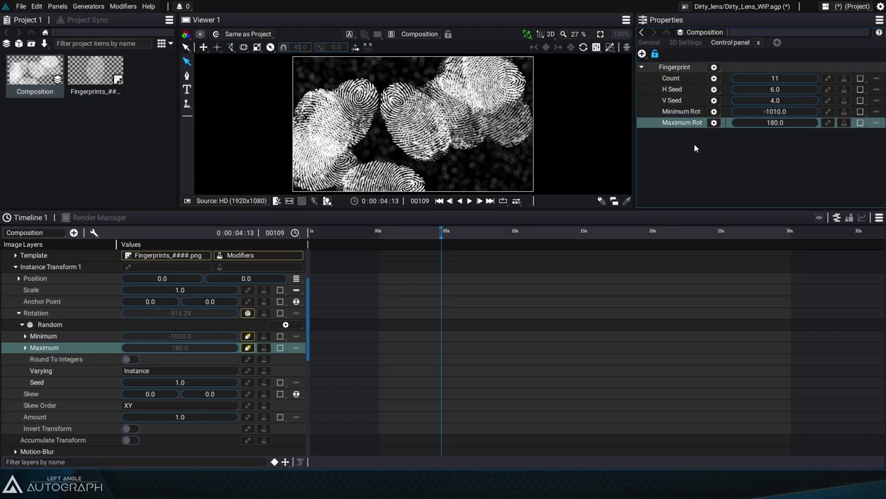
key(ctrl+z)
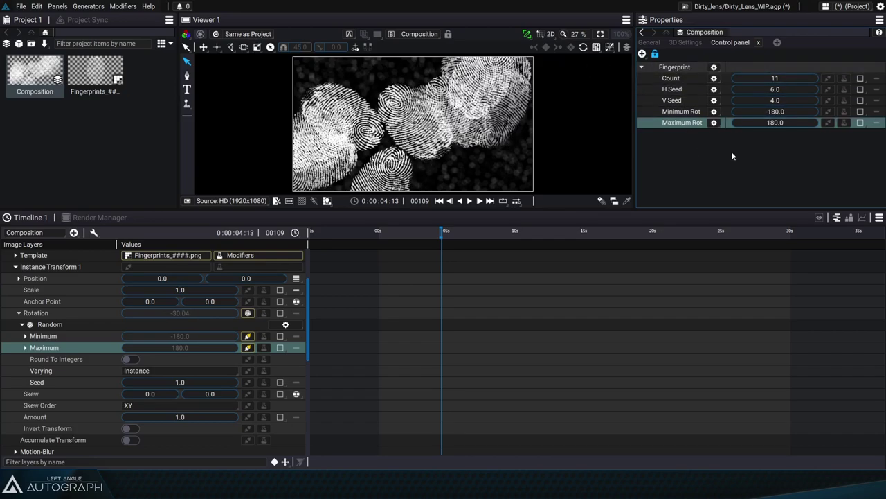
Step: Limit the allowed range of both Minimum Rot and Maximum Rot to -180 through 180
click(714, 111)
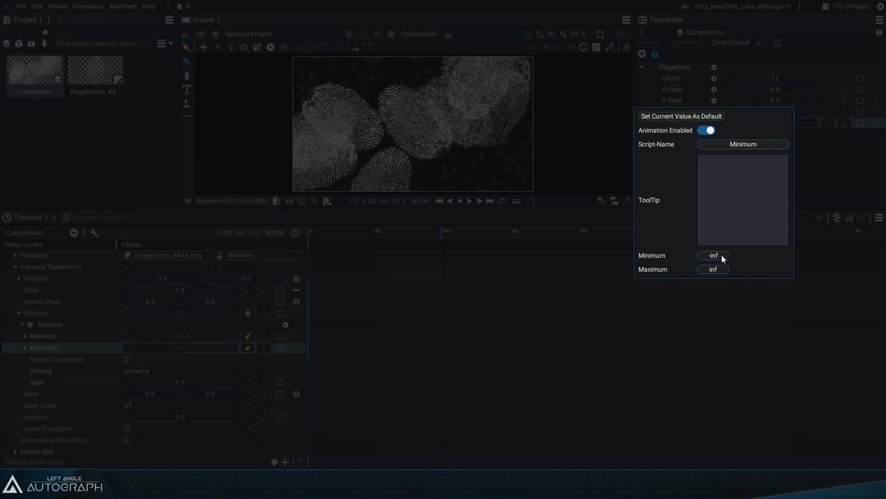
click(712, 256)
key(Tab)
text(180)
key(Return)
click(715, 121)
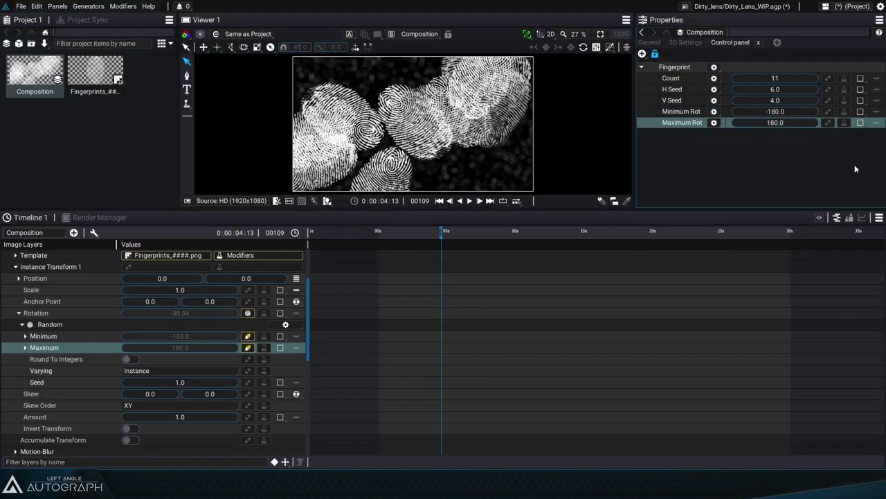
click(714, 121)
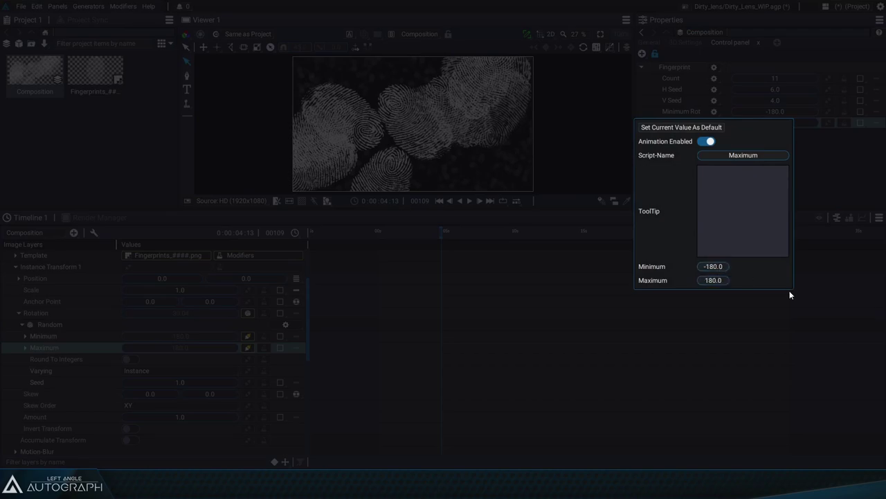
click(853, 184)
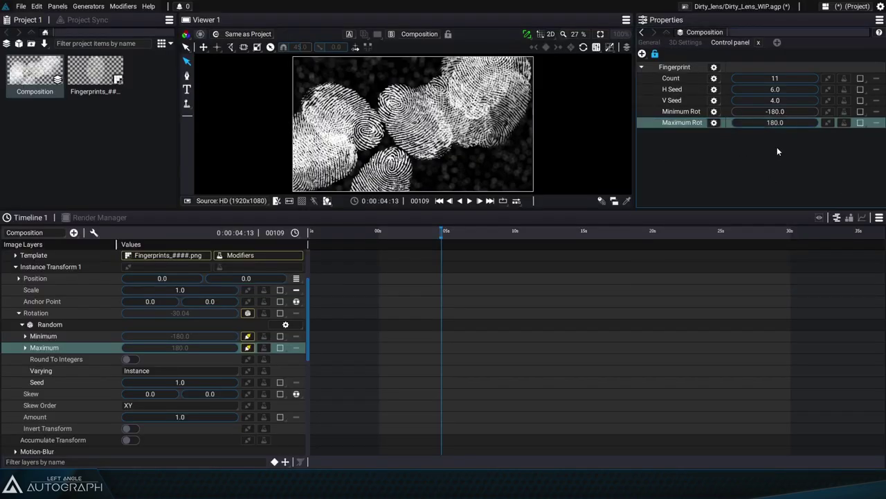
Step: Make the current values of Minimum Rot and Maximum Rot their defaults
click(714, 111)
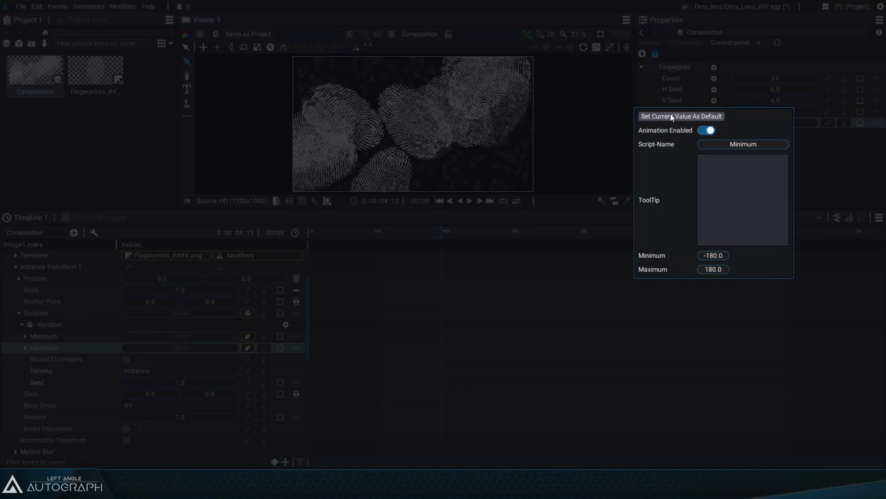
click(831, 140)
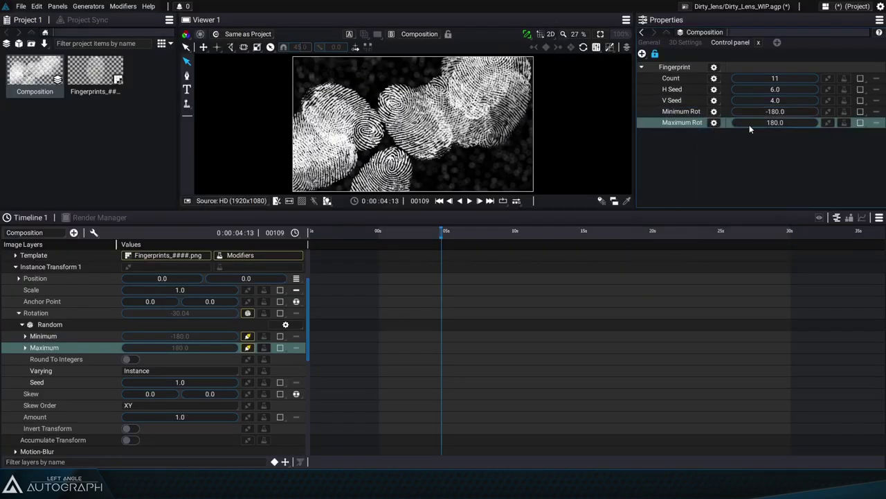
click(714, 112)
click(675, 117)
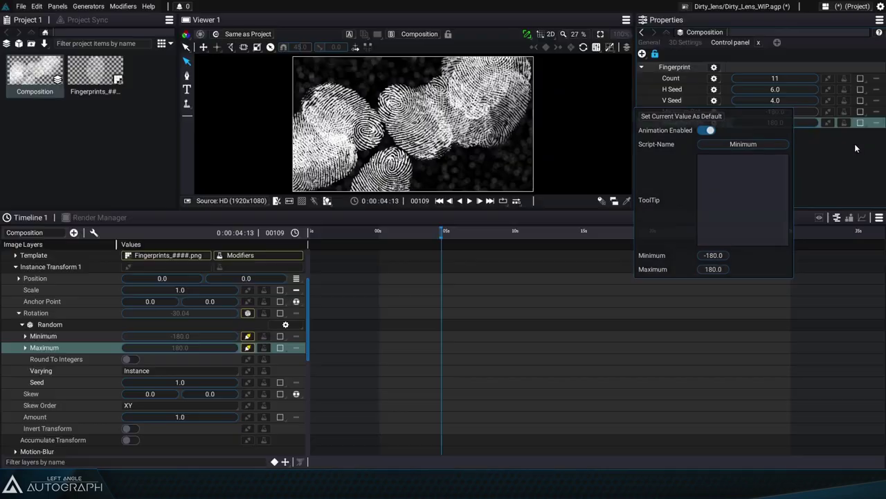
click(715, 124)
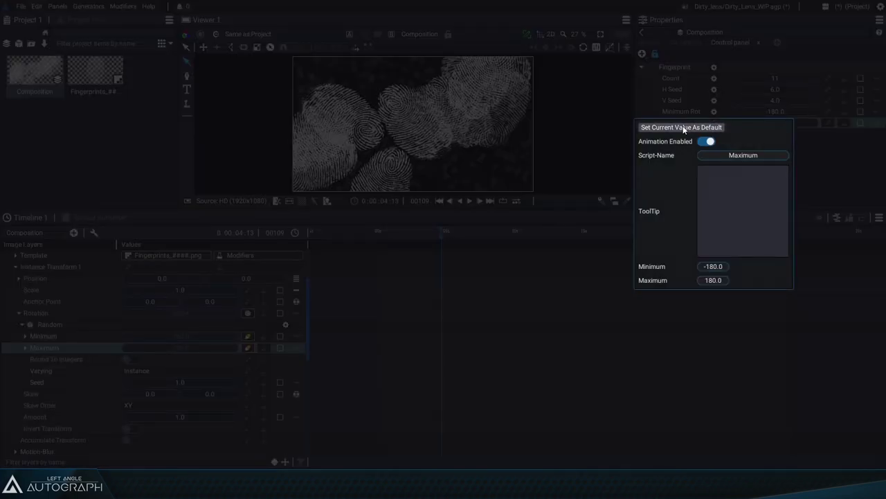
click(811, 158)
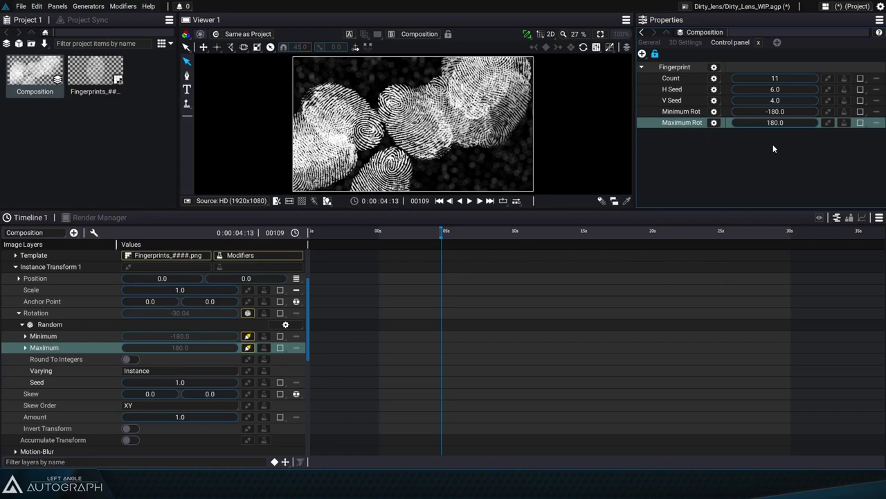
Step: Examine the Animation Enabled option in the Minimum Rot control's settings
click(714, 111)
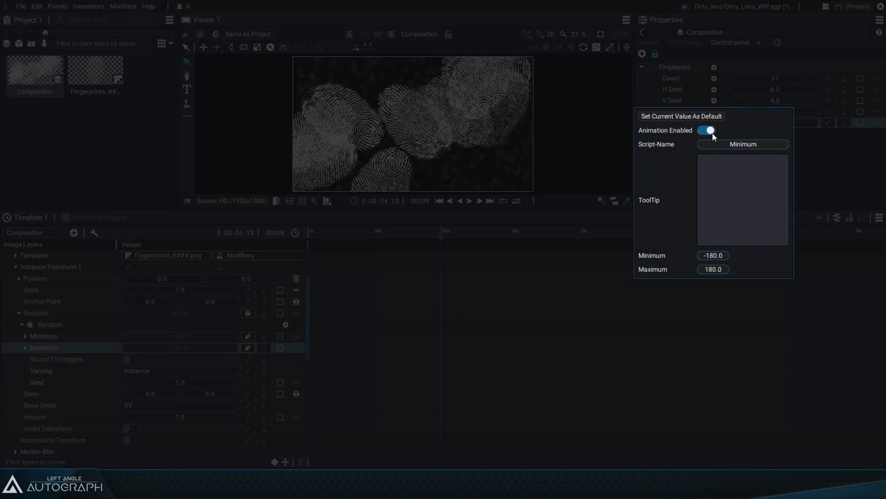
click(815, 146)
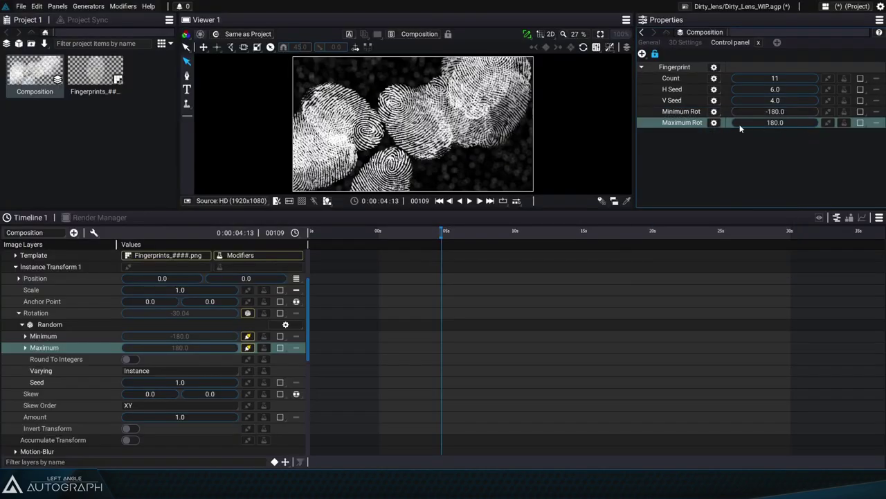
Step: Examine the keyframing, generator and modifier options available for the Maximum Rot control
right_click(857, 125)
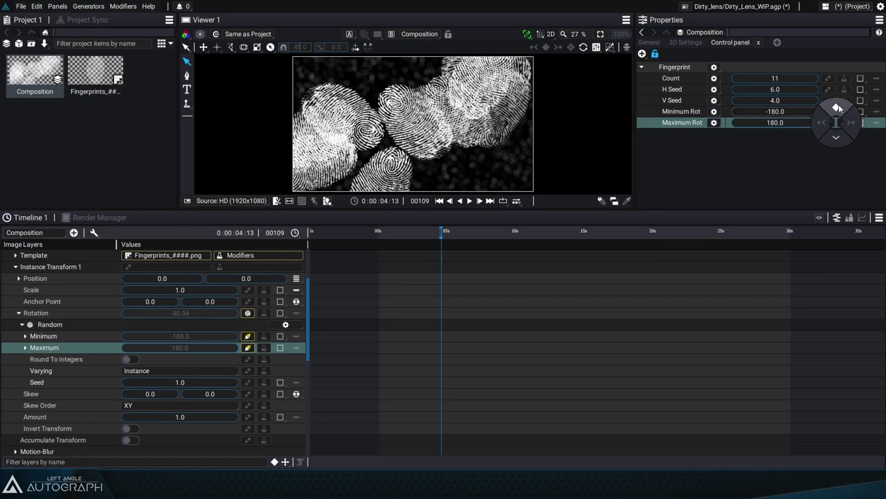
click(758, 168)
click(828, 123)
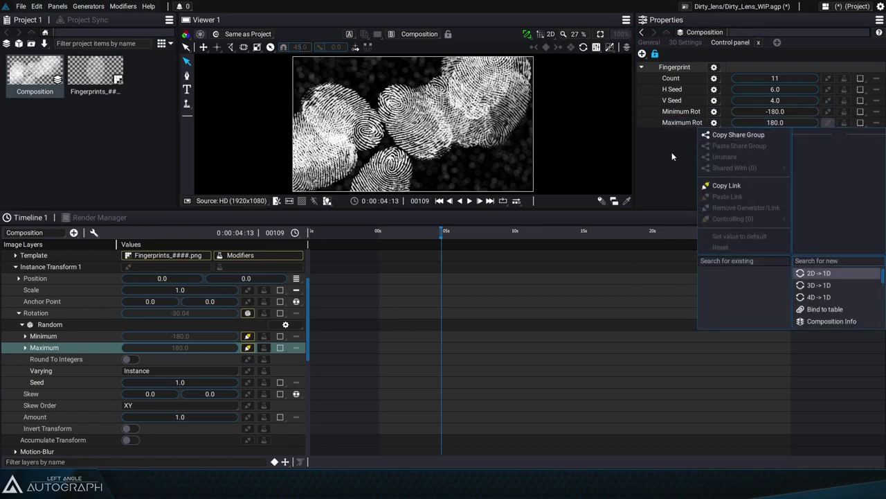
click(671, 155)
right_click(845, 122)
click(815, 126)
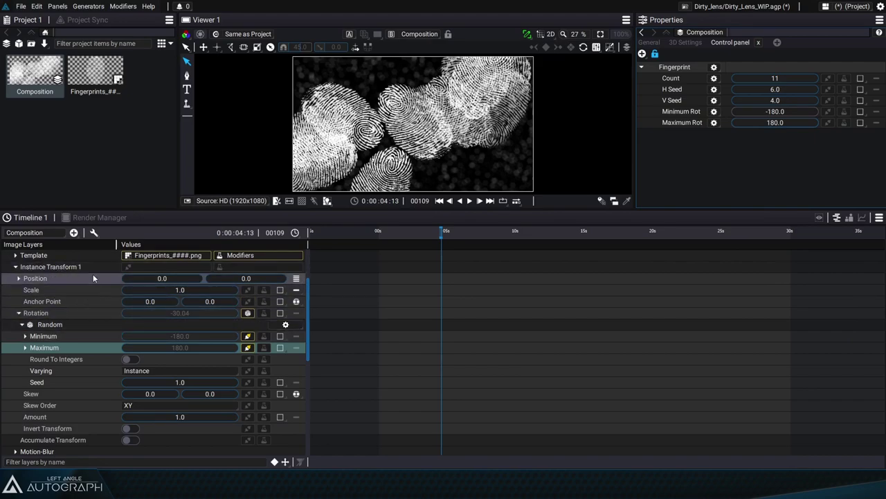
Step: Expose the Instancer's Instance Opacity in the Fingerprint group and set its value to 0.12
click(16, 268)
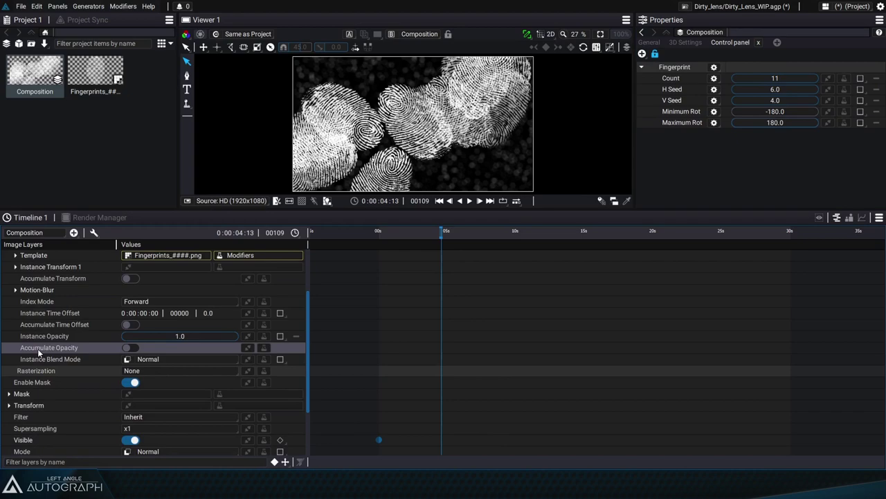
drag(38, 336, 719, 138)
drag(790, 134, 731, 133)
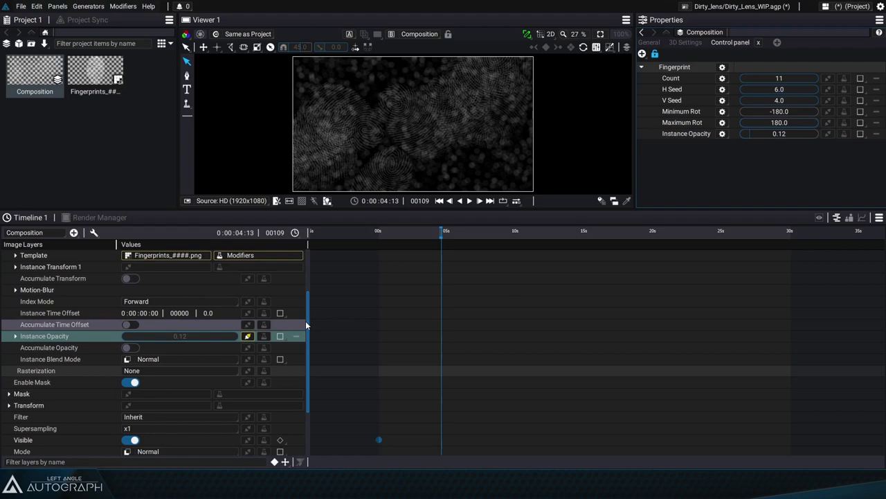
Step: Add a Blur modifier to the Instancer layer's source
drag(306, 317, 248, 265)
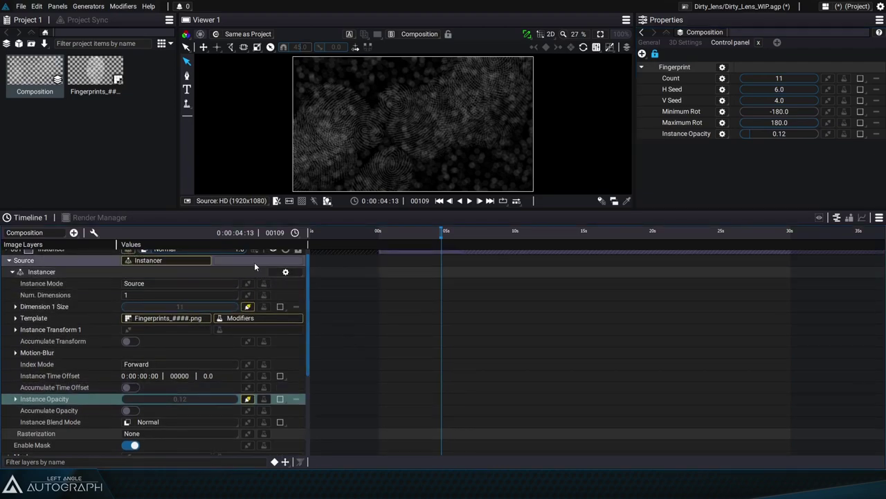
scroll(258, 270, up, 1)
click(265, 270)
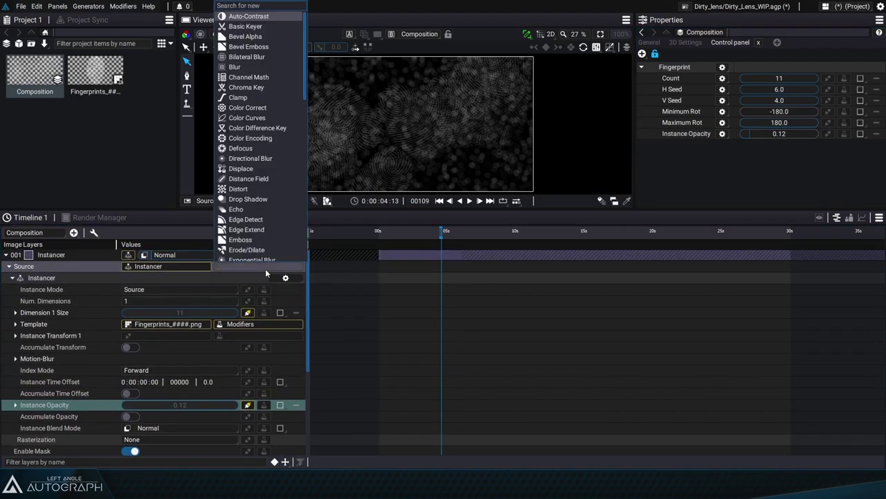
text(blur)
key(Return)
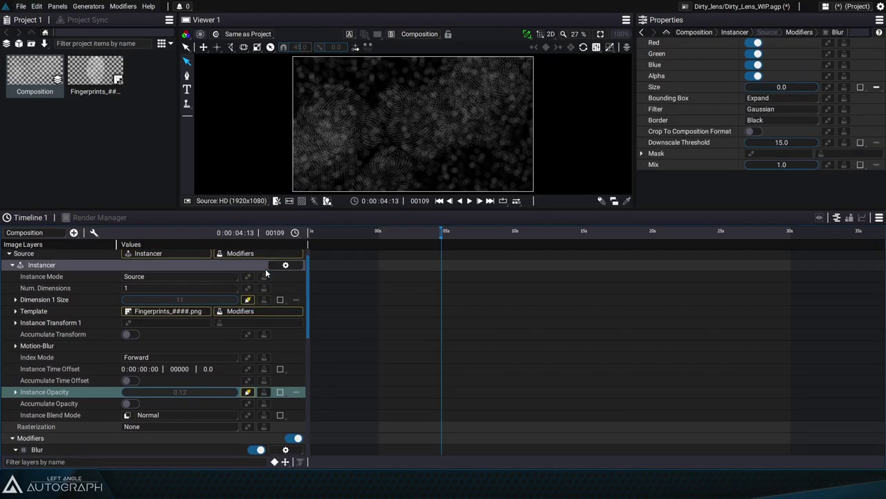
Step: Expose the Blur modifier's Size in the composition's Fingerprint group and rename the new control Blur
scroll(174, 377, down, 3)
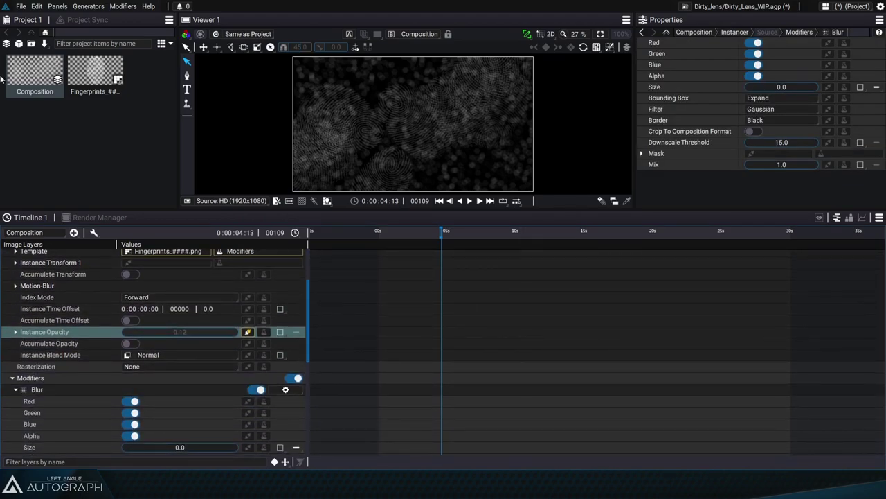
click(28, 70)
scroll(77, 414, down, 3)
click(76, 388)
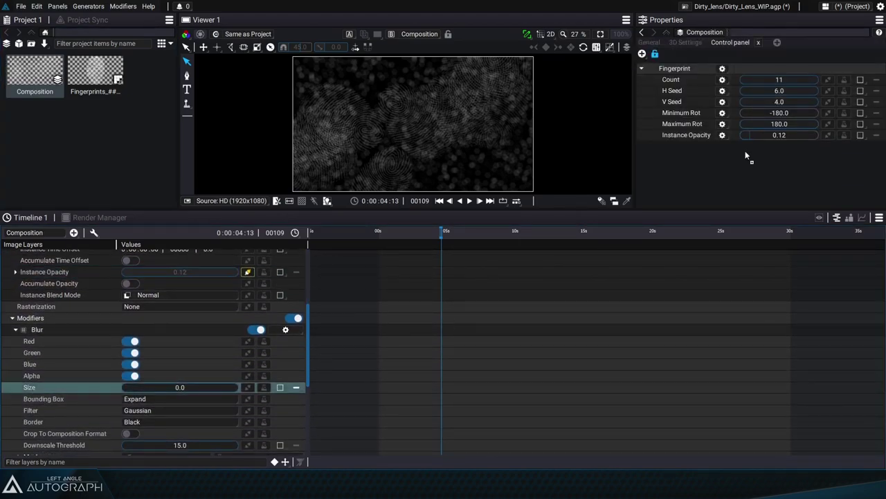
drag(745, 150, 676, 68)
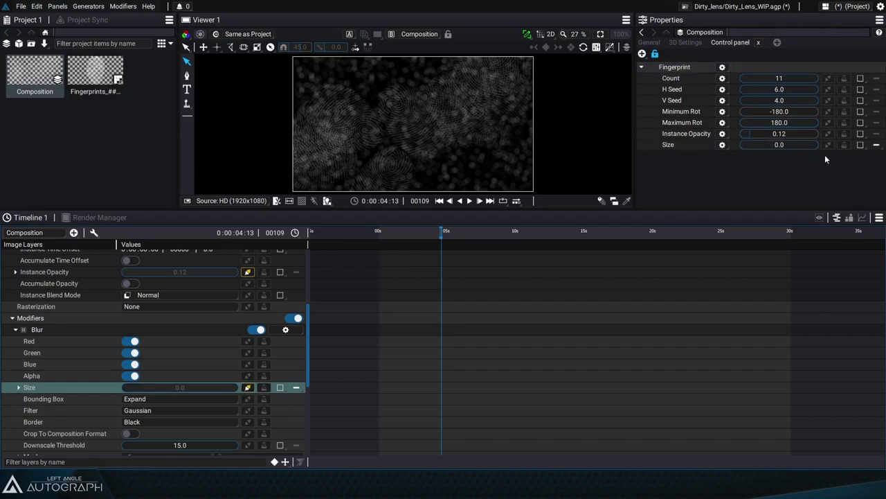
mouse_move(781, 145)
mouse_down()
mouse_move(806, 145)
mouse_move(781, 145)
mouse_up()
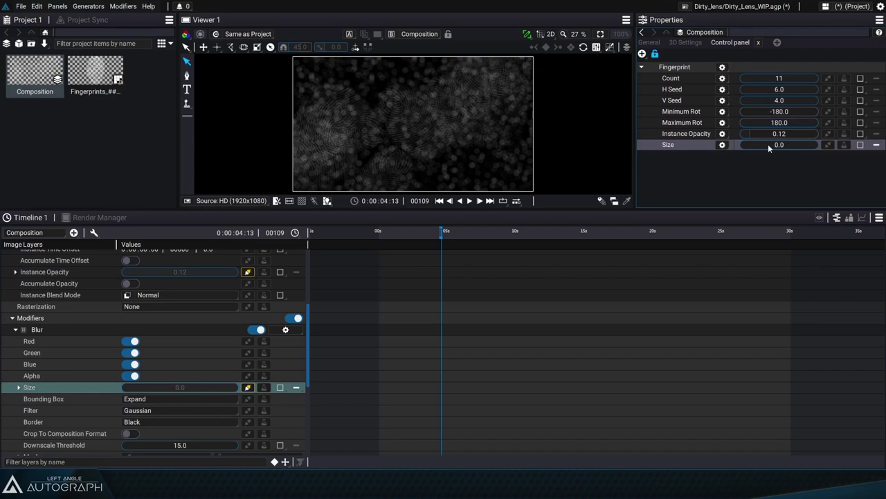
double_click(685, 144)
text(Blur)
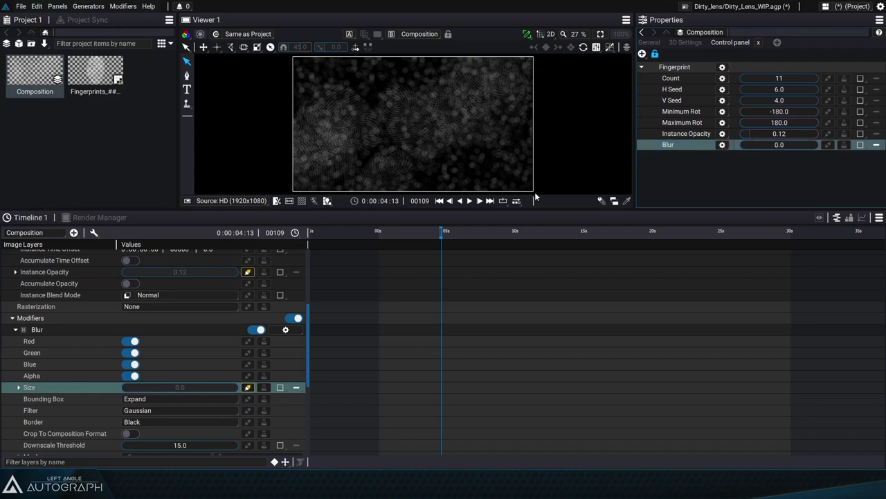
Step: Set the Fingerprint group's Blur to 10.0 and its Instance Opacity to 0.08
drag(534, 210, 536, 300)
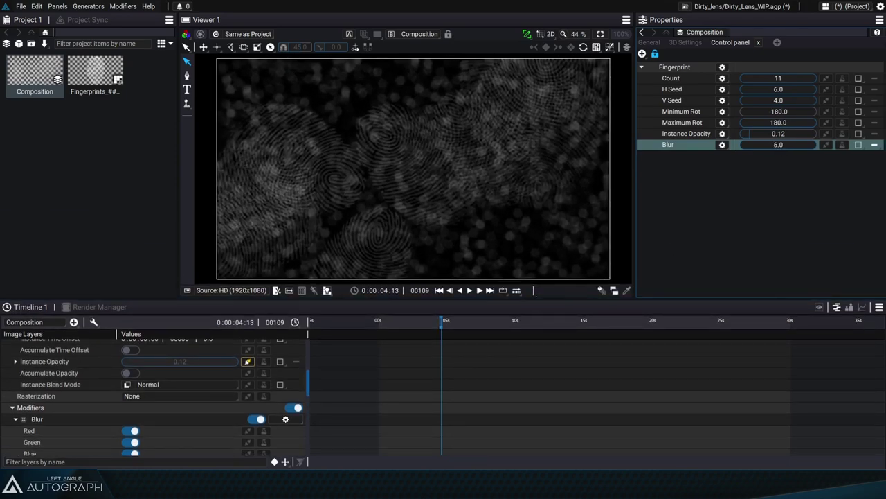
drag(778, 145, 774, 188)
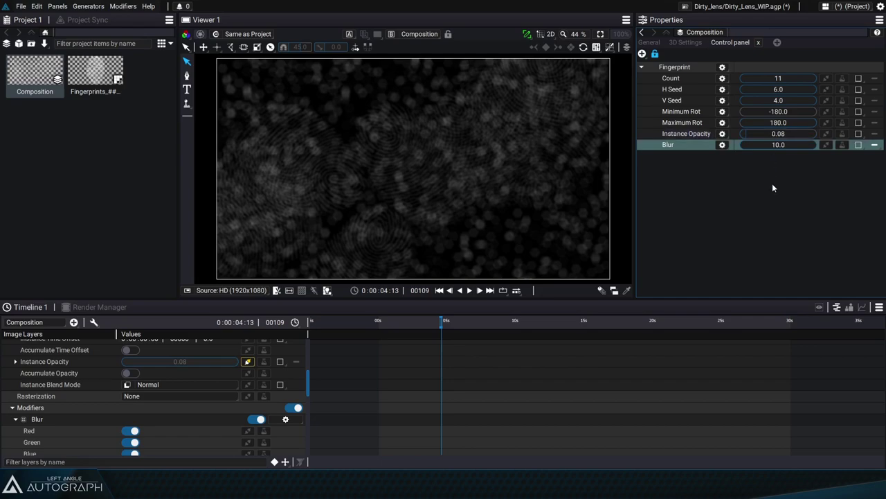
drag(416, 302, 416, 210)
Step: Collapse the Fingerprint group and add a second control panel group named Dust
scroll(73, 279, up, 4)
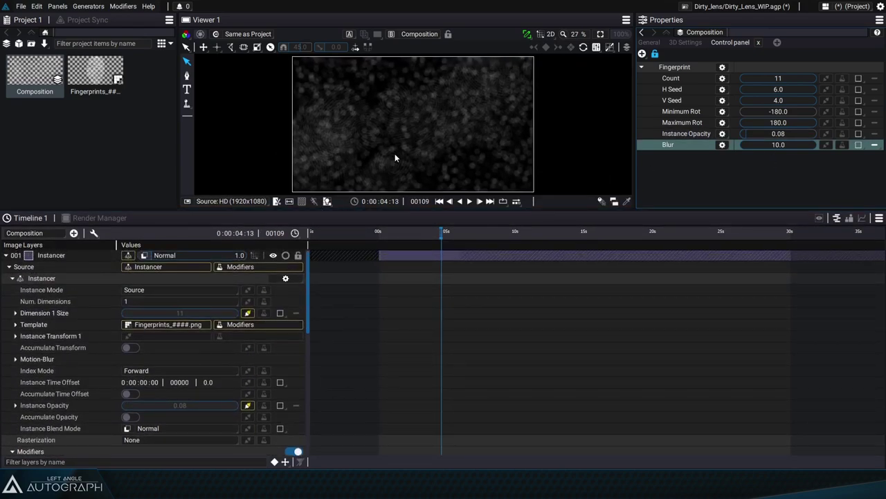
click(641, 66)
click(642, 53)
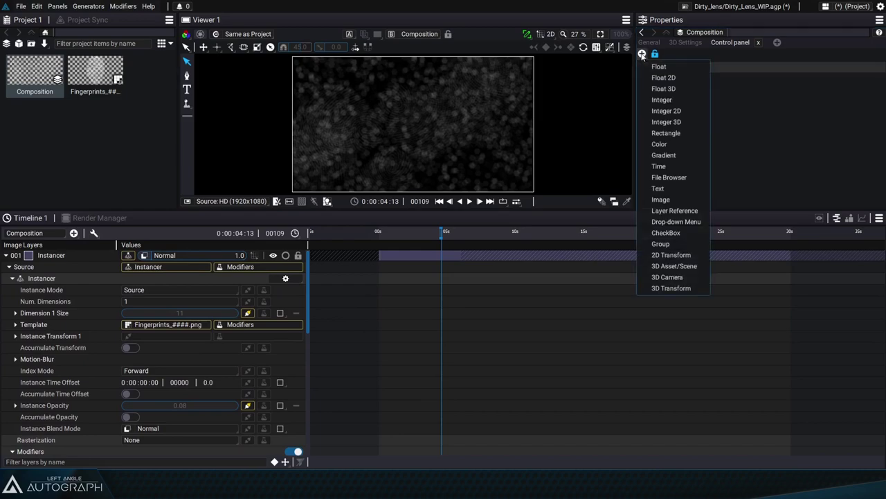
click(686, 243)
double_click(670, 77)
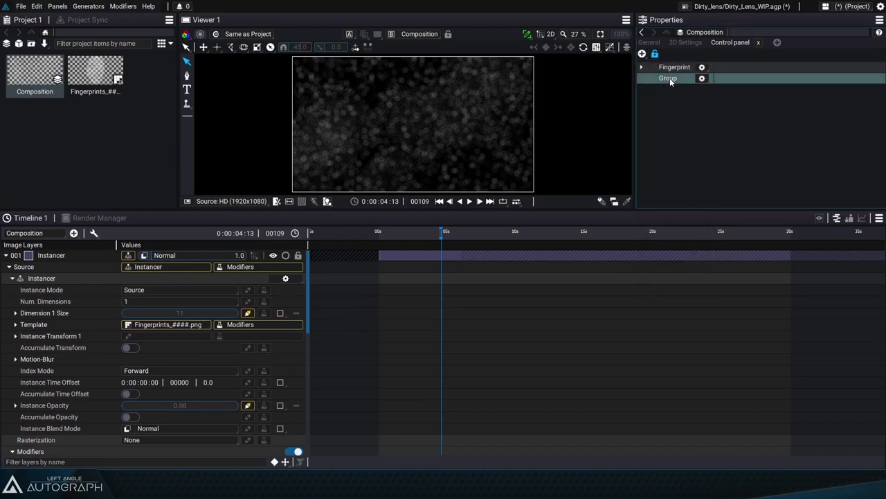
text(Dust)
Step: Set the Level of the Noise layer's source generator to -1.0
click(6, 255)
click(6, 267)
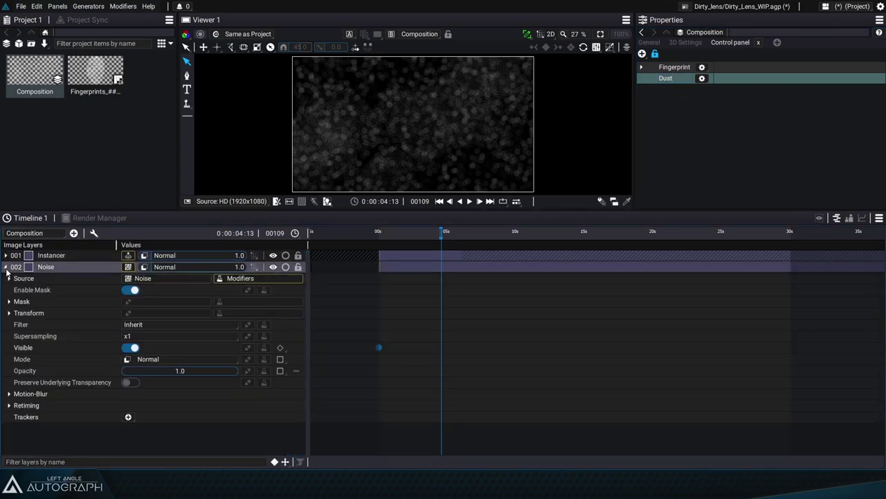
click(10, 279)
click(12, 289)
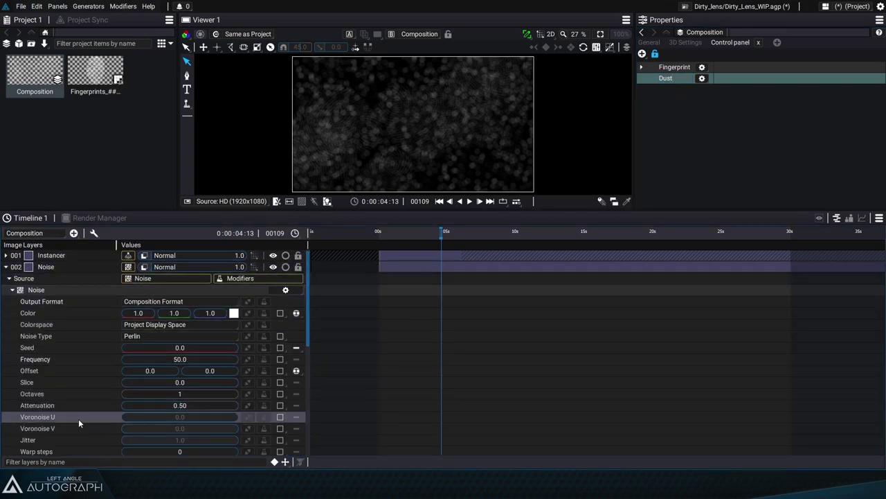
scroll(104, 398, down, 5)
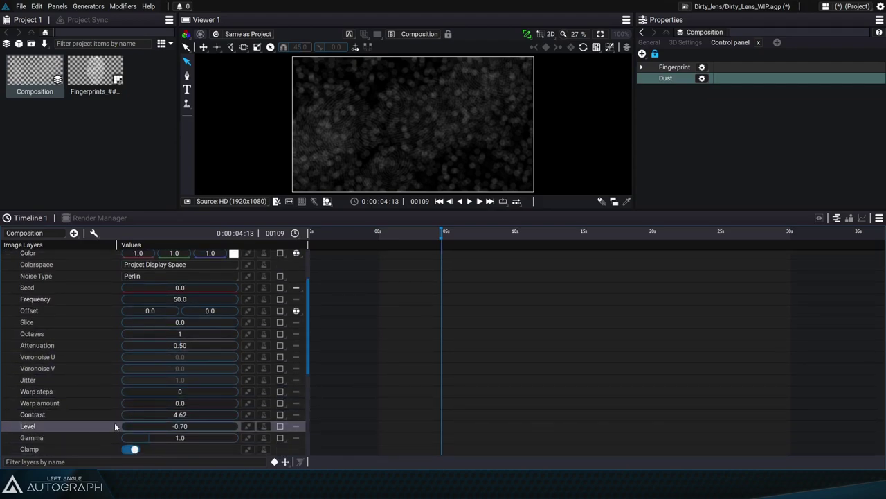
mouse_move(178, 399)
mouse_down()
mouse_move(215, 399)
mouse_move(138, 398)
mouse_move(178, 399)
mouse_move(142, 399)
mouse_move(162, 399)
mouse_up()
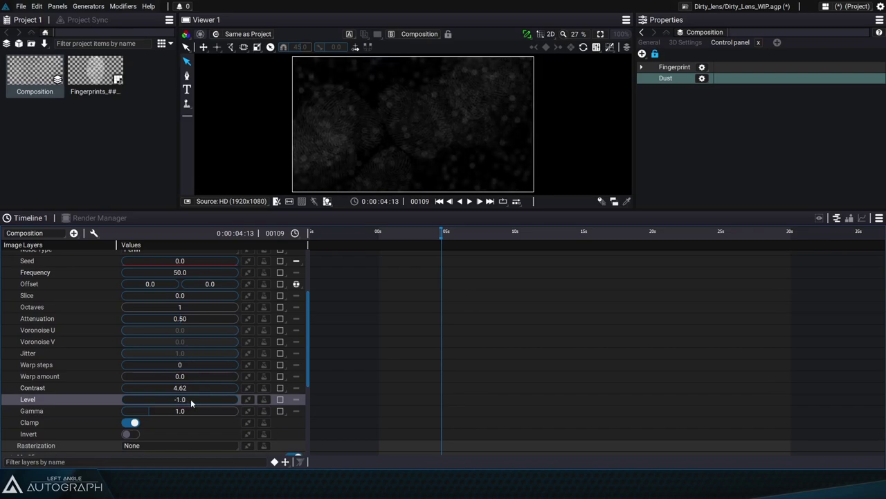
Step: Expose the noise Level in the Dust group, and try a value of -1.70 before undoing it
drag(40, 403, 661, 79)
click(642, 77)
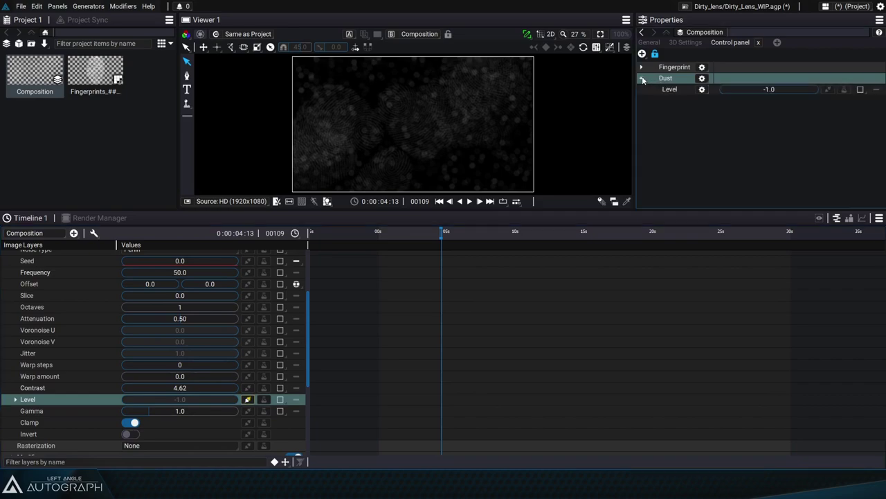
drag(768, 90, 738, 90)
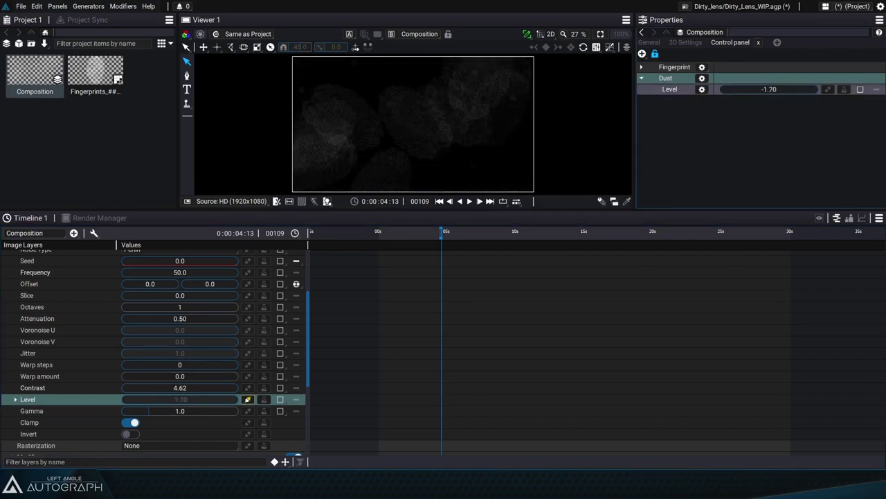
key(ctrl+z)
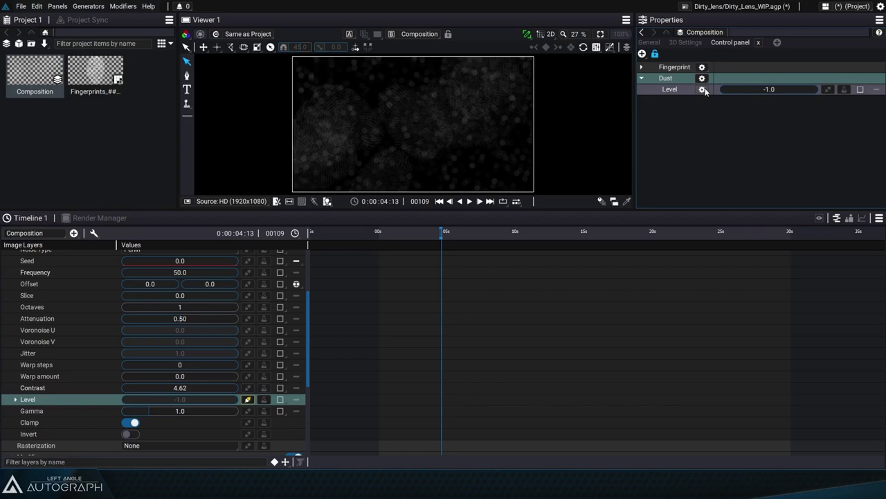
Step: Limit the Dust group's Level control to the range -2.0 to 0.5 and set its value to -0.98
click(703, 90)
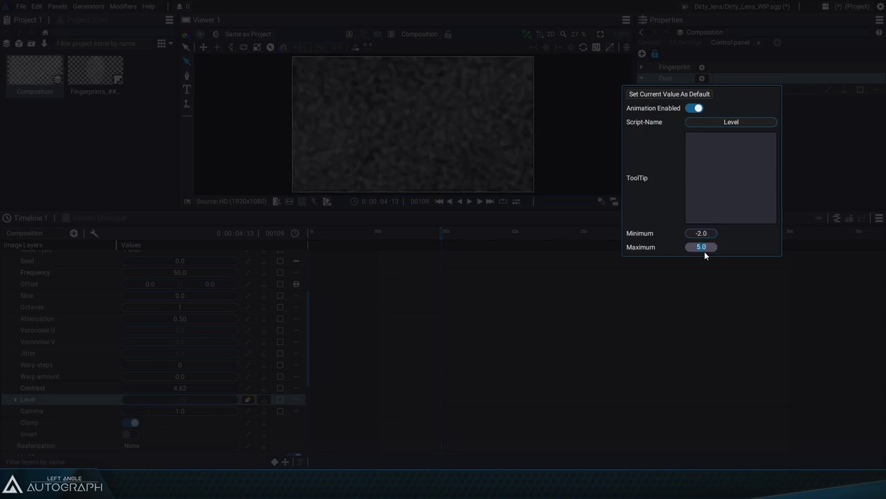
text(0.5)
key(Return)
click(879, 115)
mouse_move(771, 90)
mouse_down()
mouse_move(730, 90)
mouse_move(811, 89)
mouse_move(745, 89)
mouse_move(771, 90)
mouse_move(761, 90)
mouse_up()
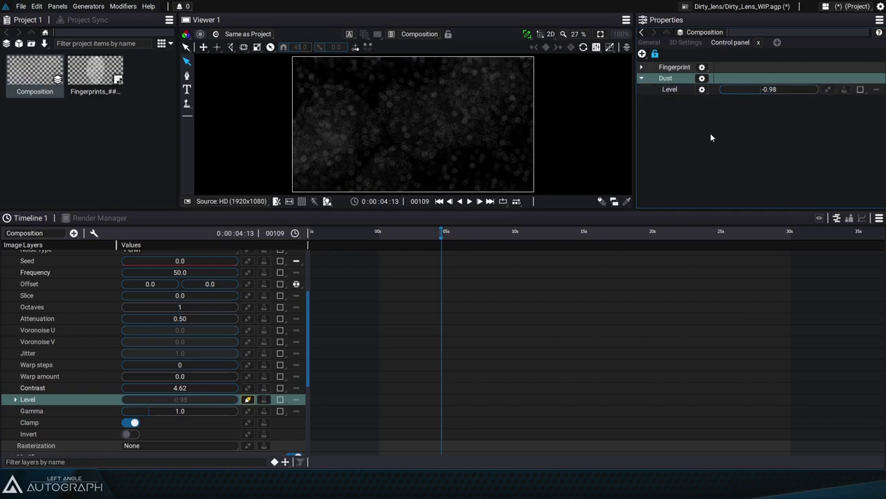
Step: Expose the Defocus amount of the Noise layer's Defocus modifier in the Dust group
scroll(96, 335, up, 3)
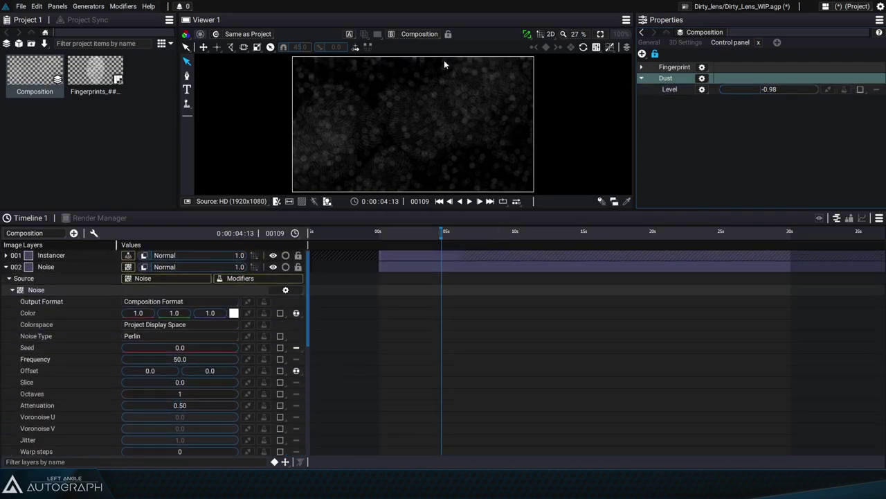
click(11, 289)
click(12, 312)
click(15, 324)
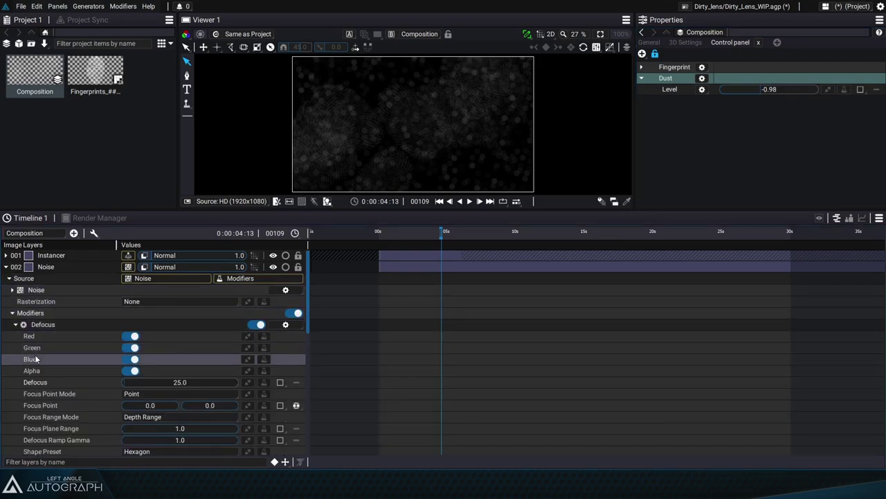
click(40, 385)
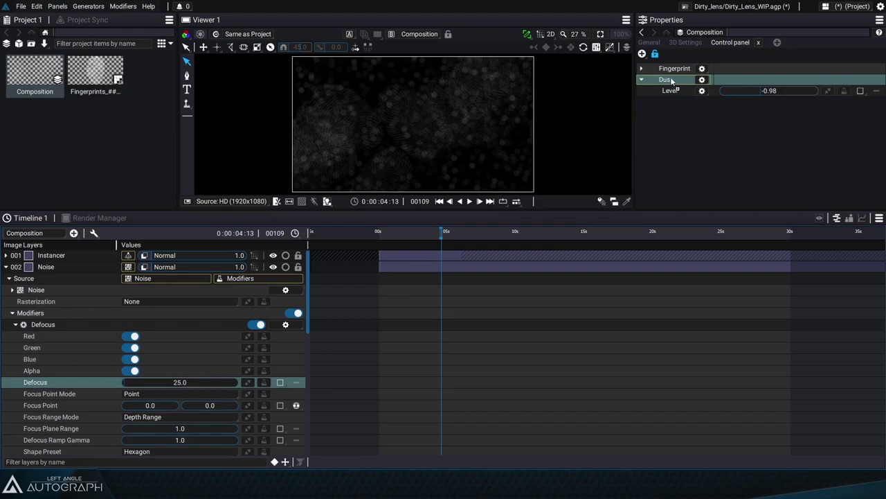
drag(671, 81, 671, 81)
Step: Rename the Dust group's Defocus control to Blur and raise its value
double_click(678, 101)
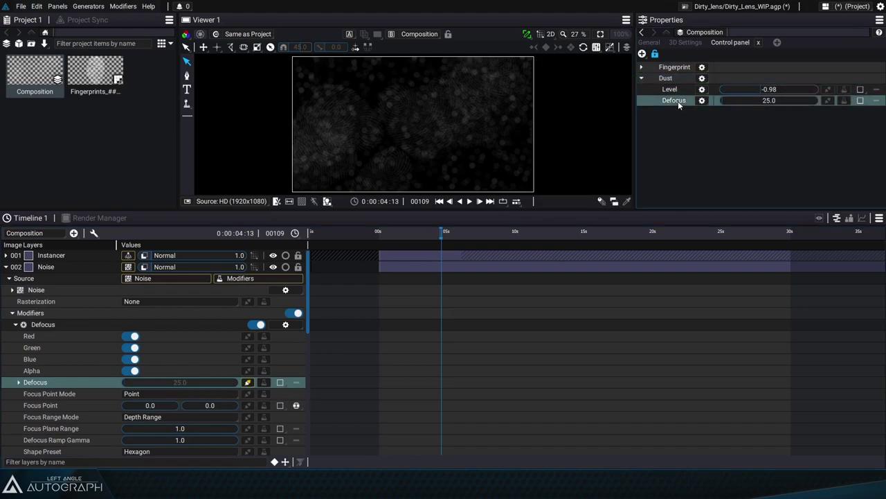
text(Blur)
key(Return)
mouse_move(767, 100)
mouse_down()
mouse_move(748, 101)
mouse_move(797, 100)
mouse_move(776, 101)
mouse_move(784, 101)
mouse_up()
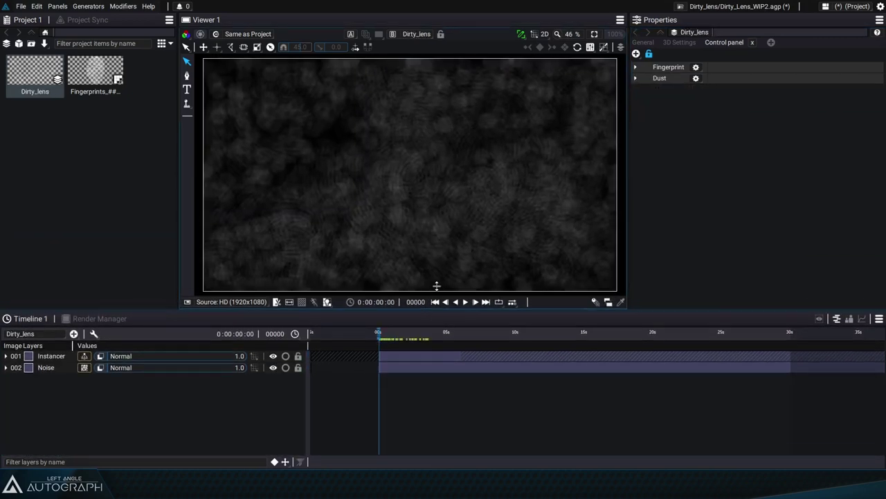
Step: Enlarge the viewer area and expand the Fingerprint group of the Dirty_lens control panel
drag(431, 361, 430, 319)
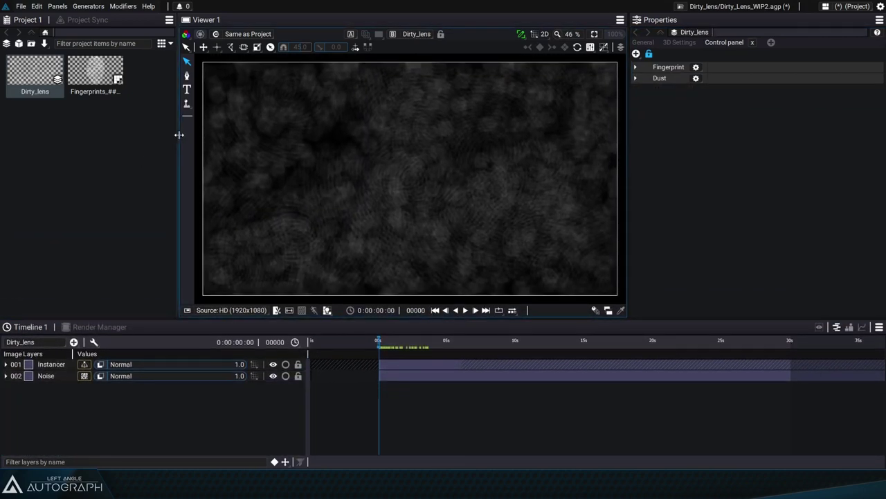
drag(178, 138, 153, 138)
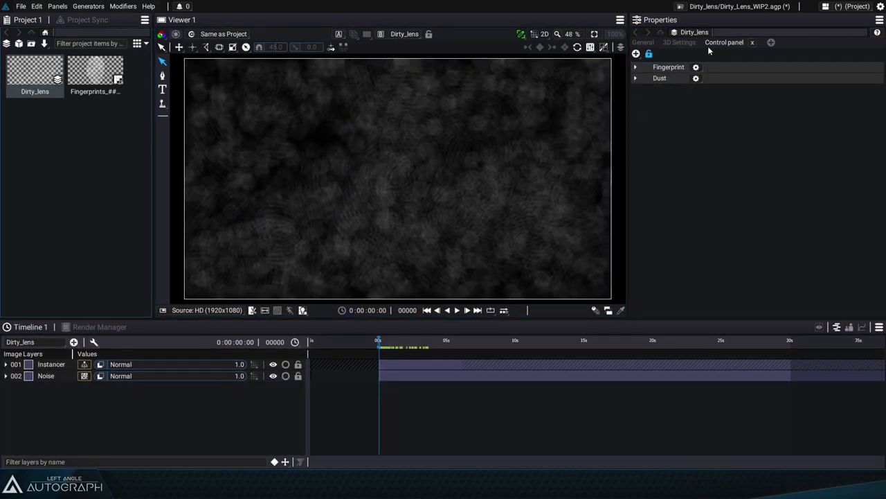
click(635, 68)
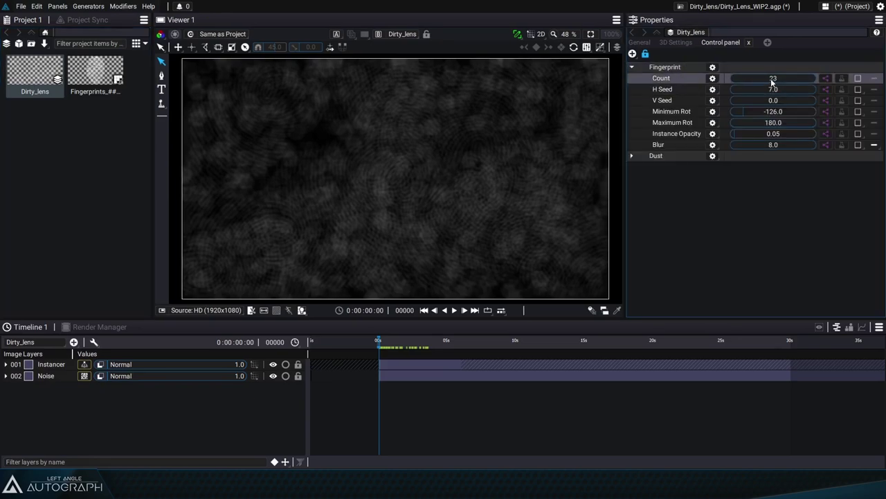
Step: Set the Fingerprint group's Count to 26 and its H Seed to 11.0 in the control panel
drag(772, 78, 779, 90)
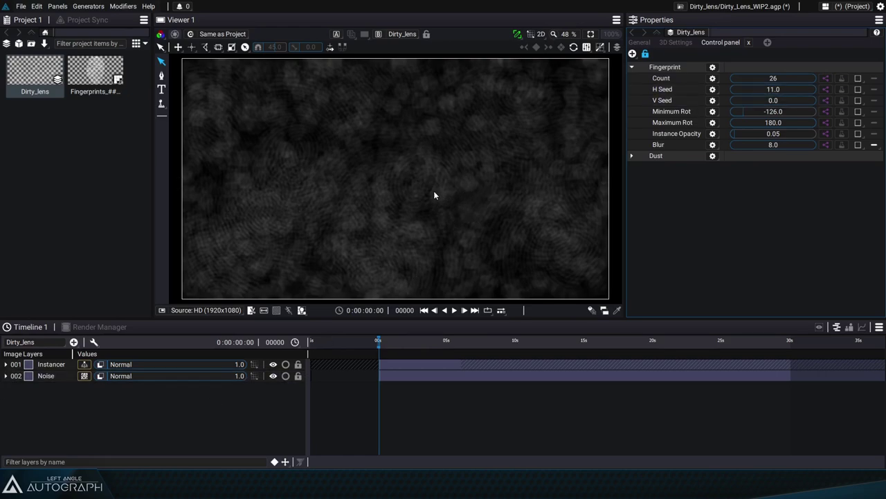
Step: Review the package export settings, including the Generator export type and the plug-in ID, without exporting the project
click(21, 7)
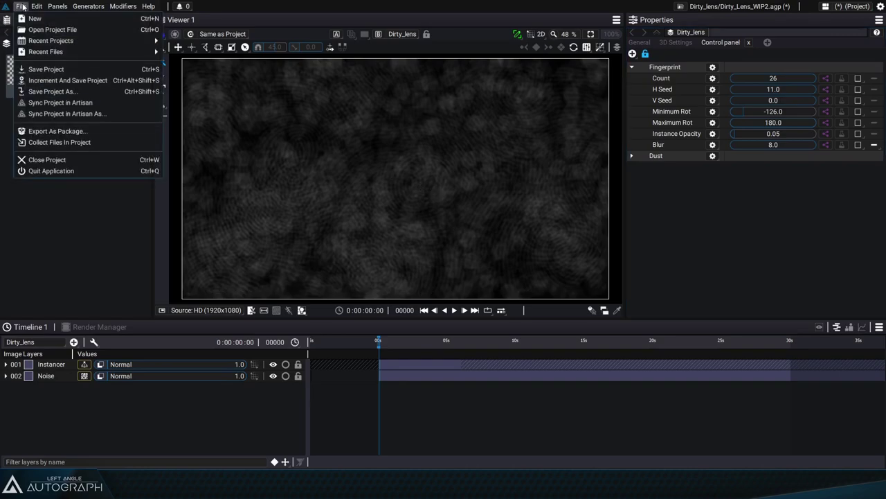
click(63, 132)
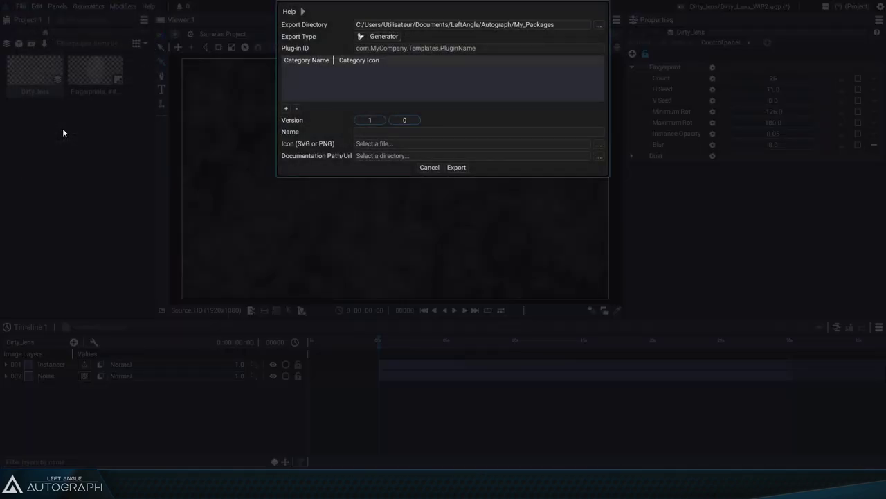
click(390, 35)
click(383, 49)
click(429, 167)
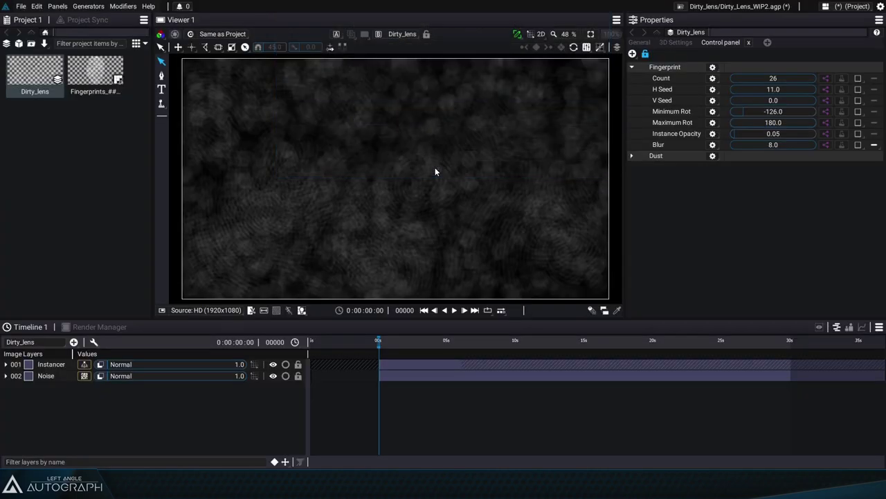
click(73, 341)
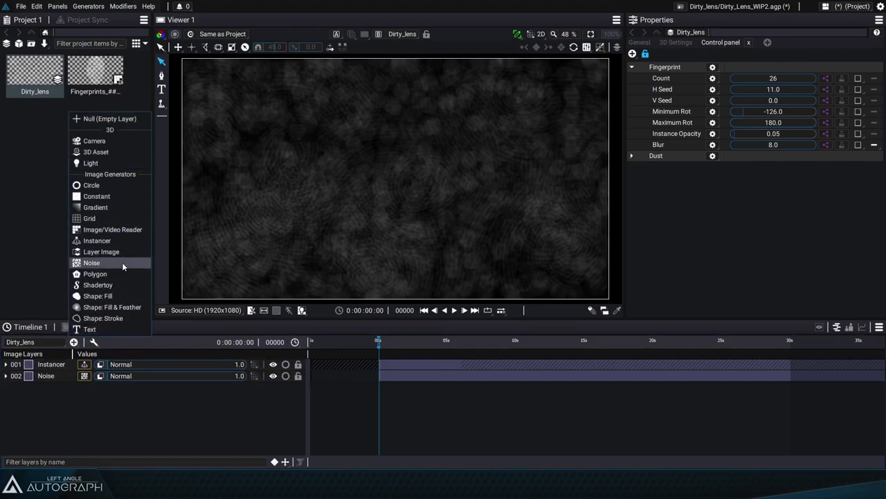
click(385, 400)
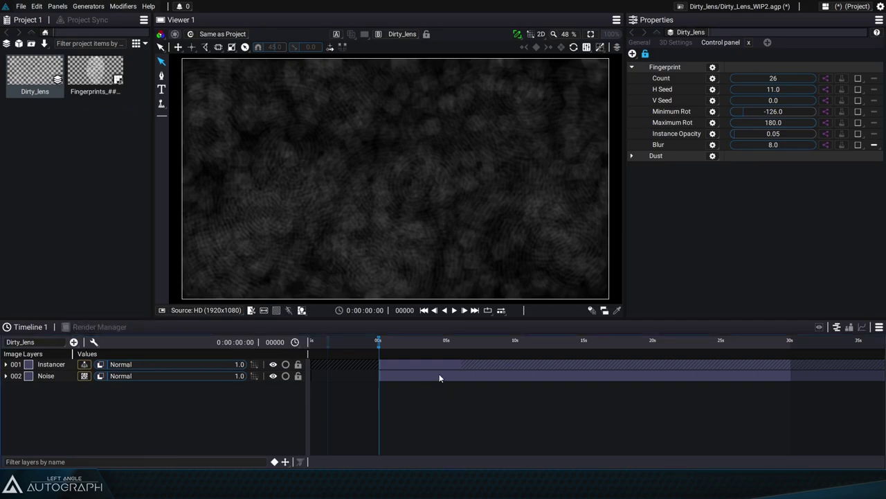
Step: Move the playhead of the Dirty_lens timeline to frame 59
drag(429, 340, 413, 344)
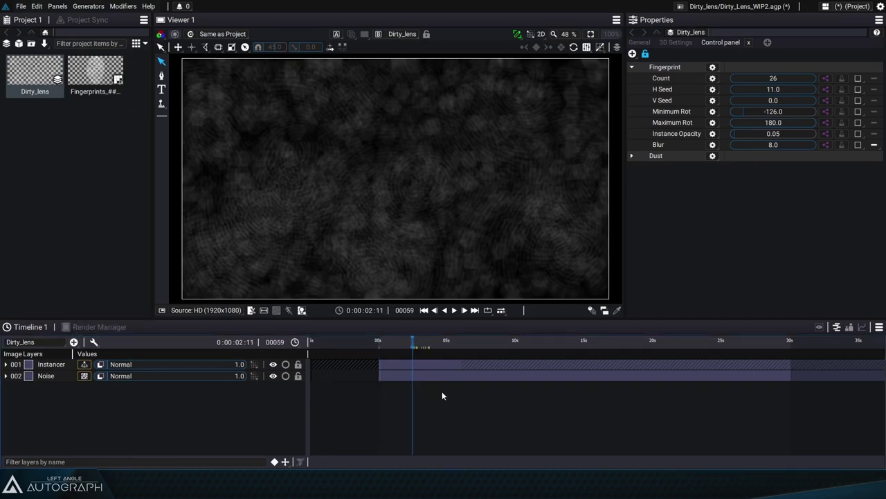